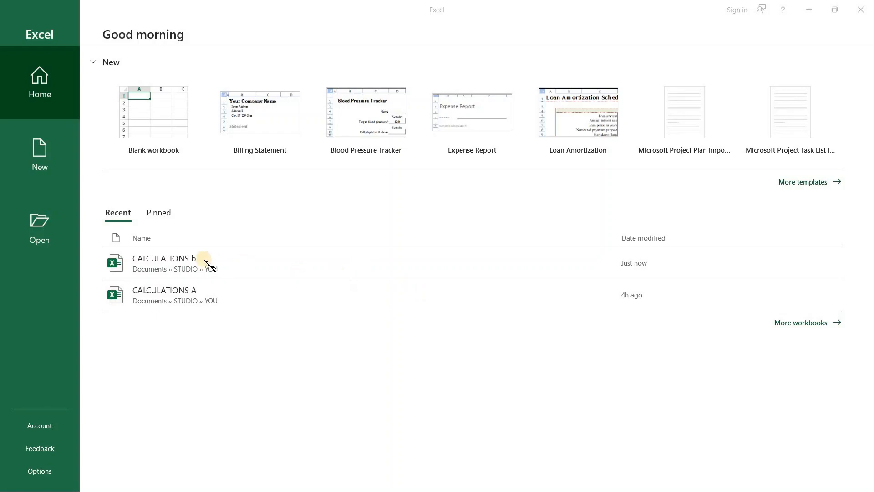
# - Open the CALCULATIONS b workbook and bring up the recommended charts for the monthly data in F2:K8
pyautogui.click(182, 261)
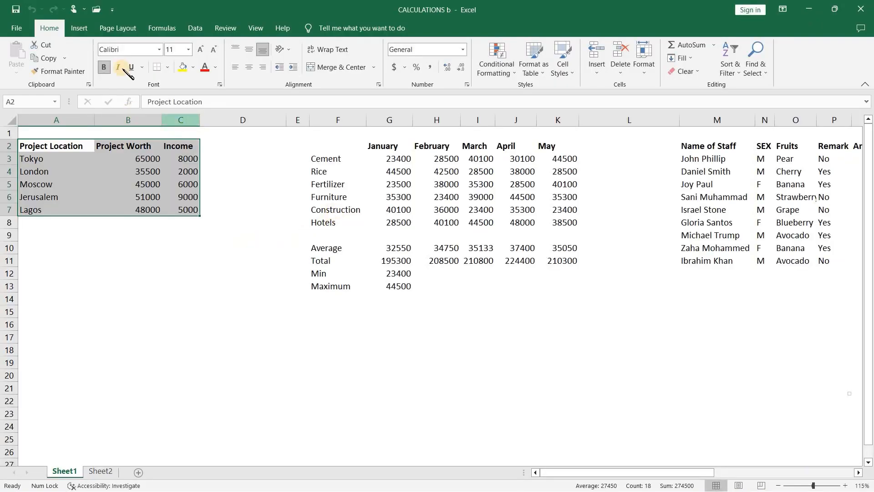
pyautogui.click(92, 30)
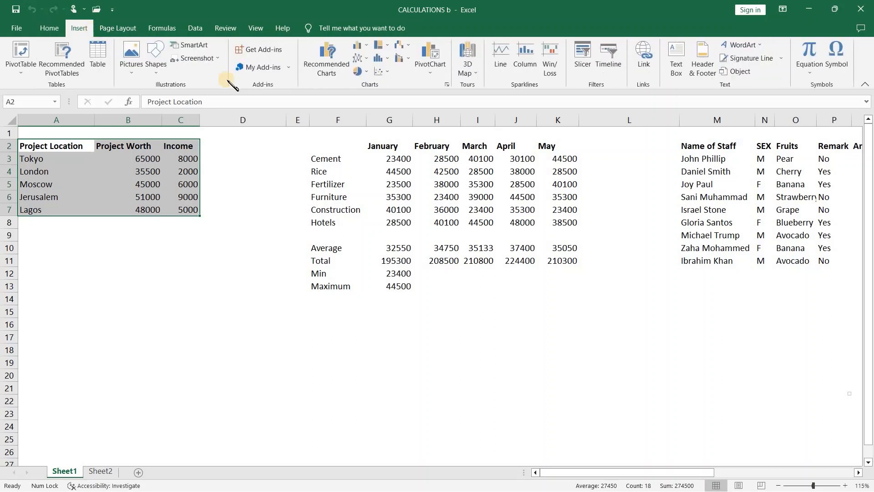
pyautogui.click(322, 149)
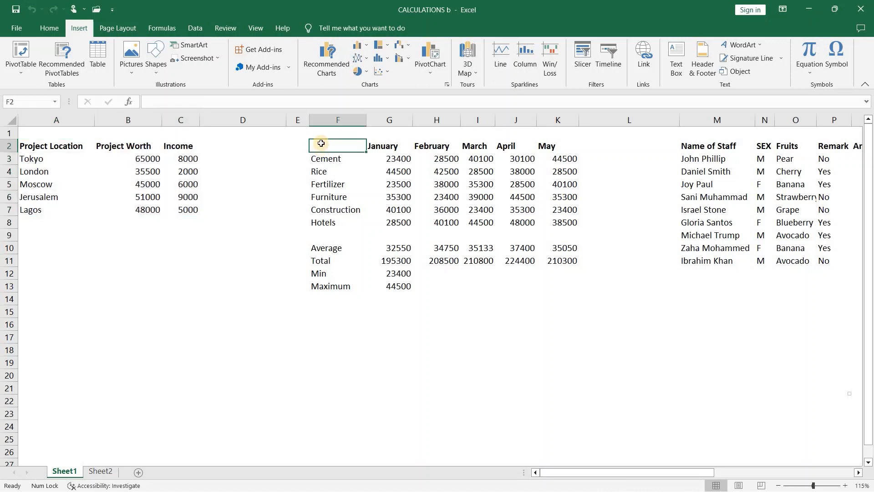
pyautogui.moveTo(327, 143); pyautogui.dragTo(556, 222)
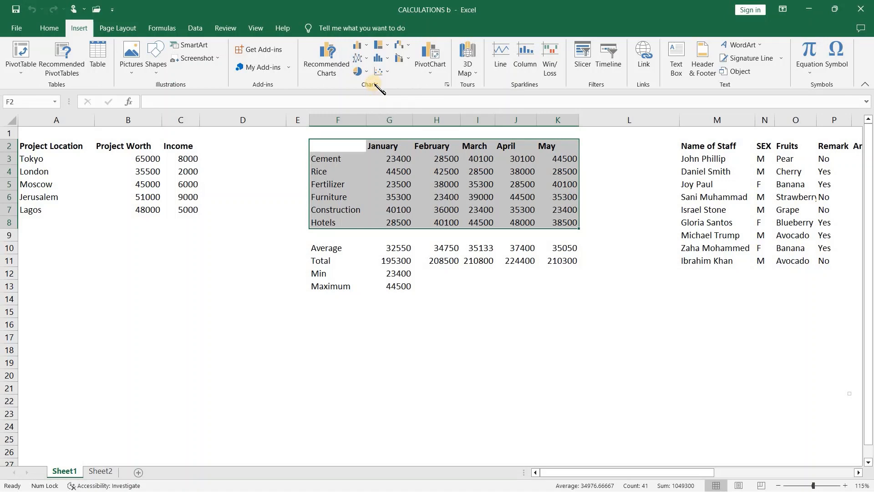
pyautogui.click(345, 75)
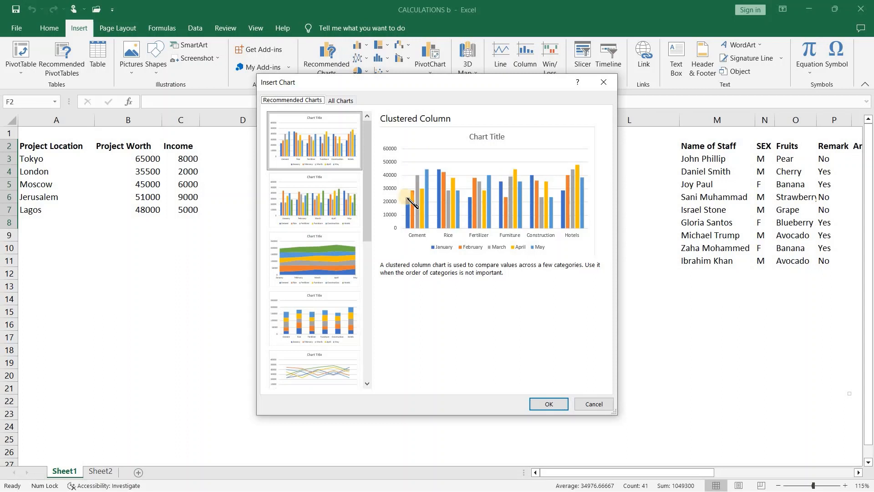
# - Preview the recommended charts, including the clustered column, stacked column, stacked bar and Pareto options, and view the list of all chart types
pyautogui.click(332, 148)
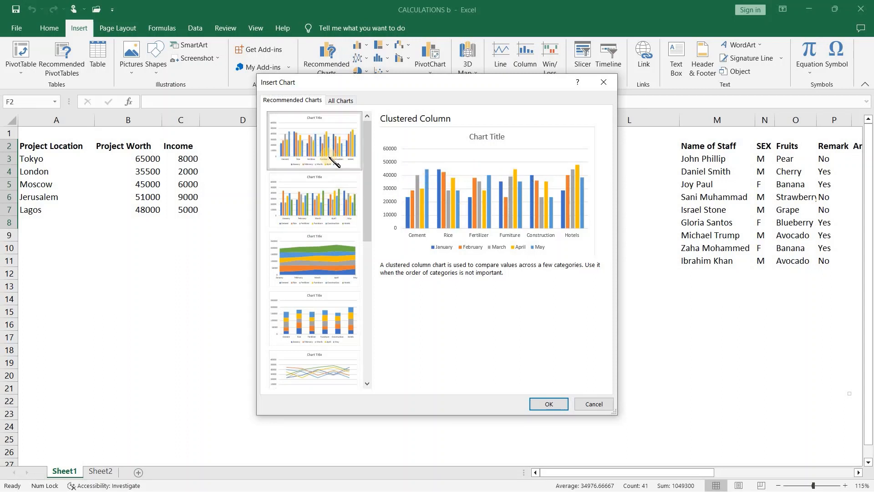
pyautogui.click(322, 191)
pyautogui.click(330, 249)
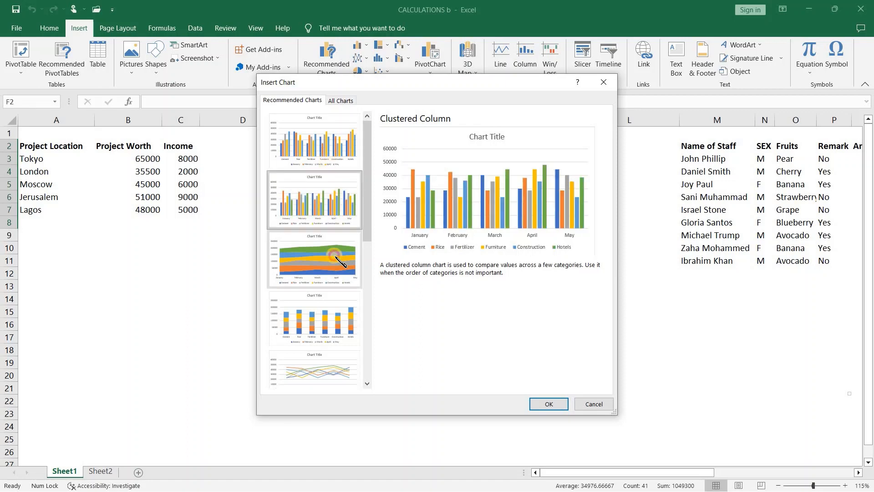
pyautogui.scroll(-1, 339, 285)
pyautogui.click(321, 273)
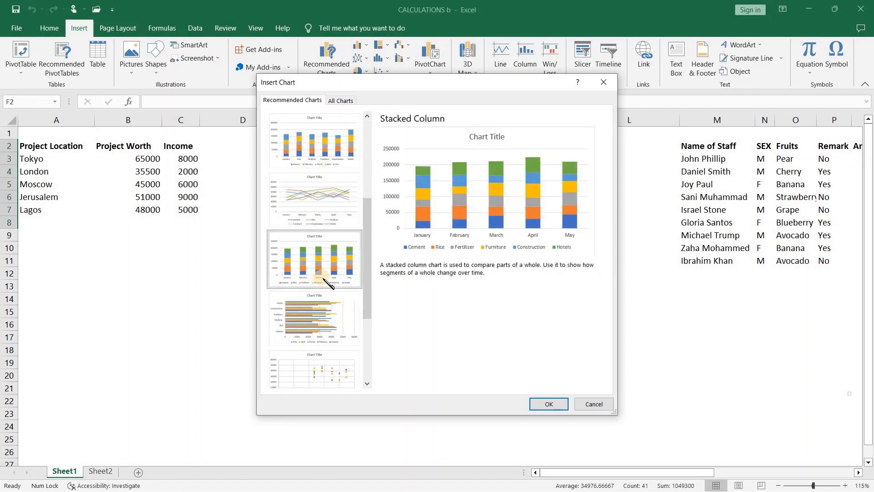
pyautogui.scroll(-3, 328, 292)
pyautogui.click(321, 297)
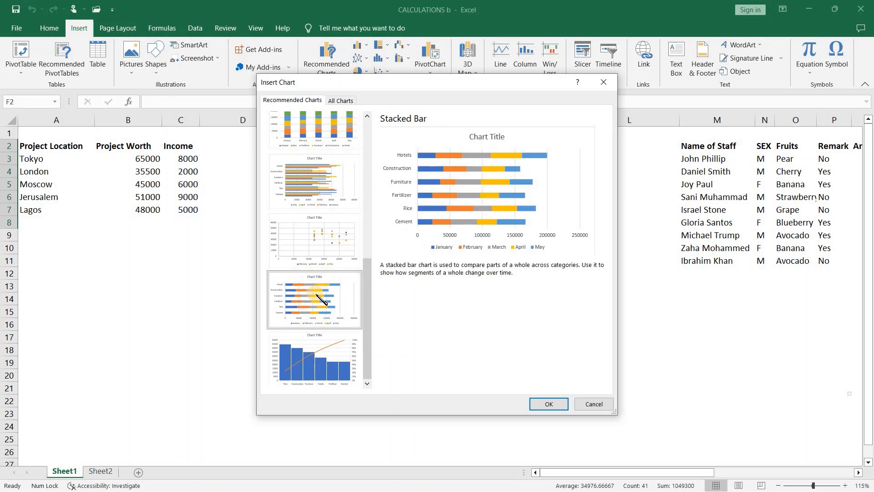
pyautogui.click(350, 356)
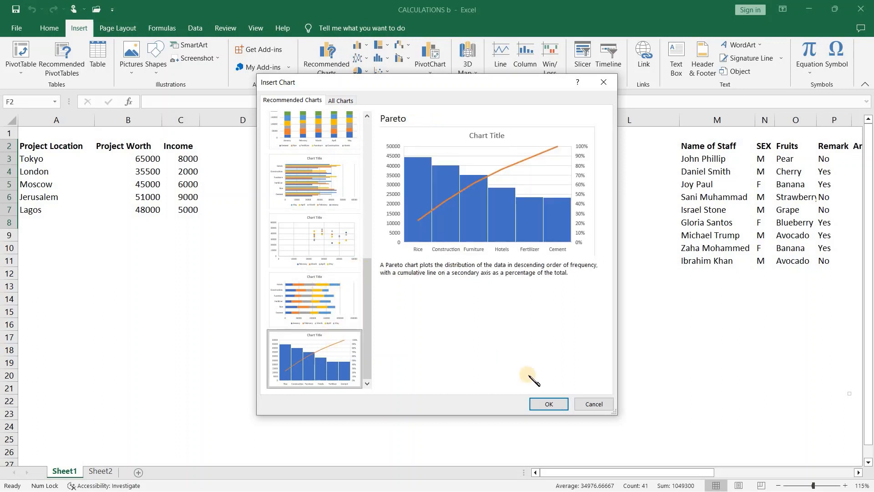
pyautogui.click(338, 100)
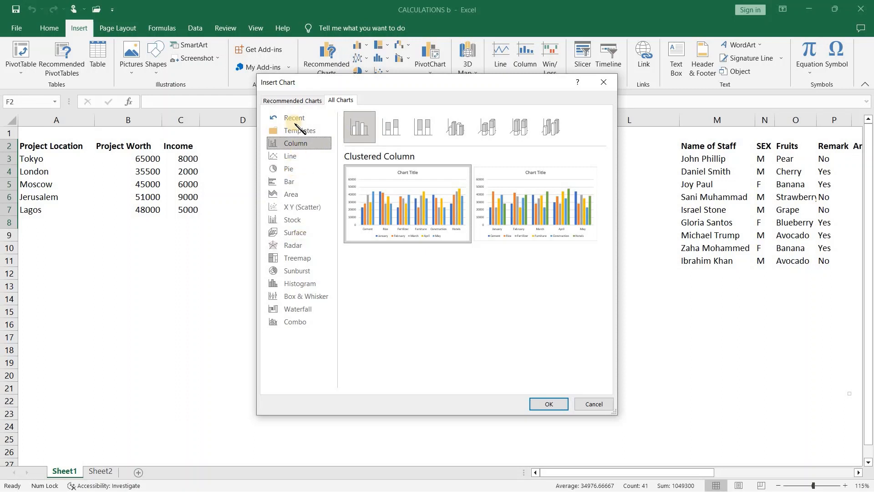
# - Insert the first recommended Clustered Column chart, with products as categories, and move it just below the Hotels row of the data
pyautogui.click(304, 99)
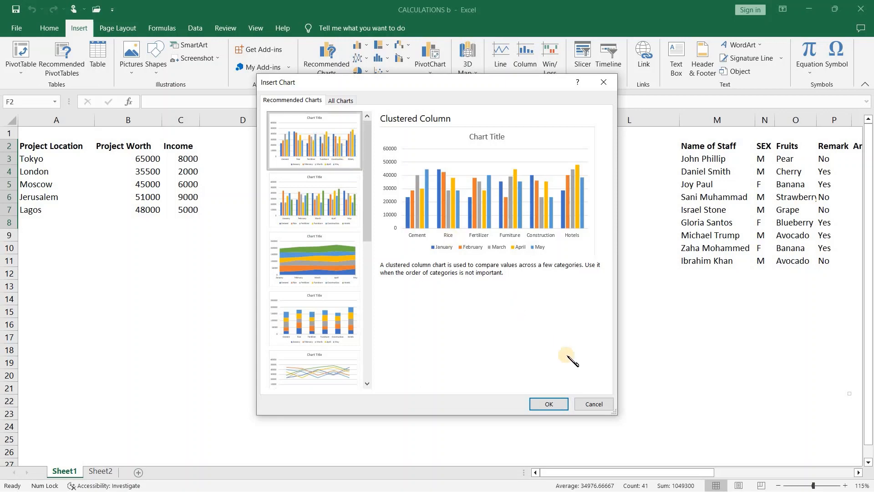
pyautogui.click(549, 404)
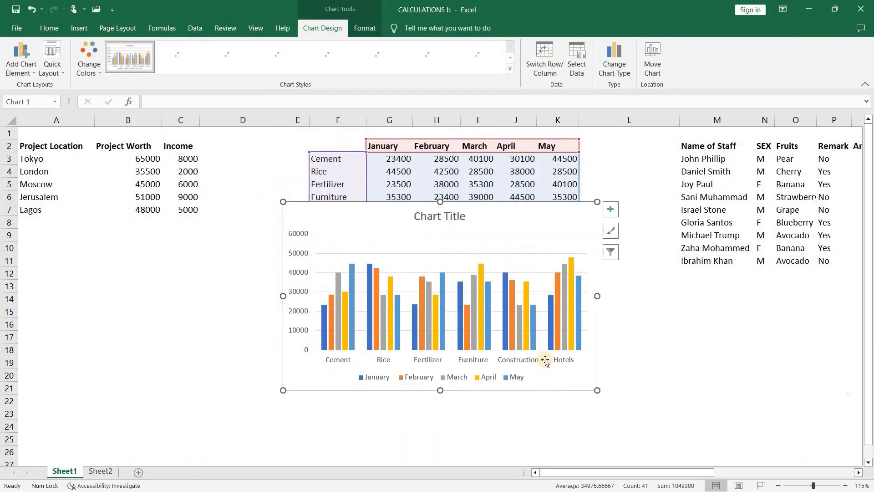
pyautogui.moveTo(479, 235); pyautogui.dragTo(482, 259)
pyautogui.hotkey('ctrl', 'z')
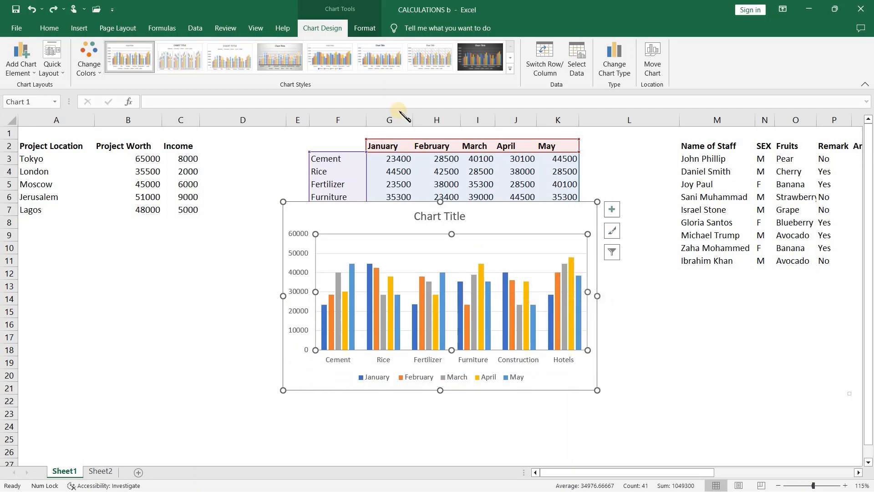
pyautogui.moveTo(526, 218); pyautogui.dragTo(527, 250)
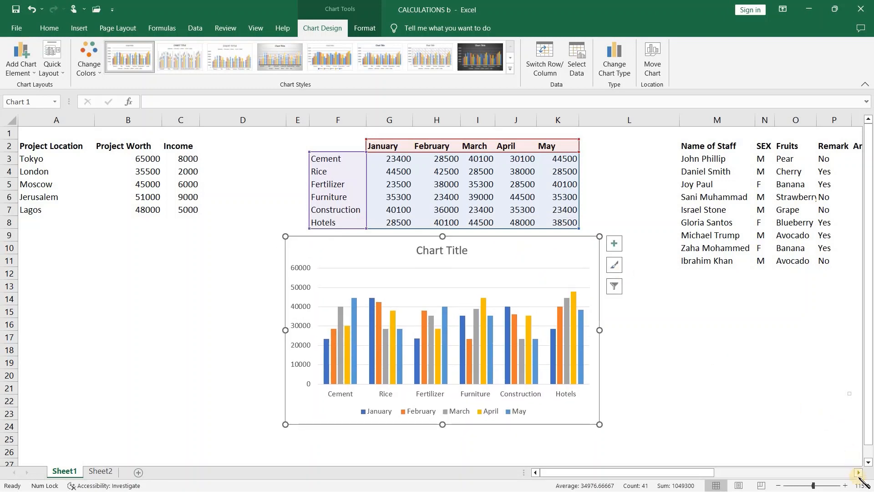
# - Try the dark-background chart style on the clustered column chart, and undo the style change
pyautogui.click(847, 485)
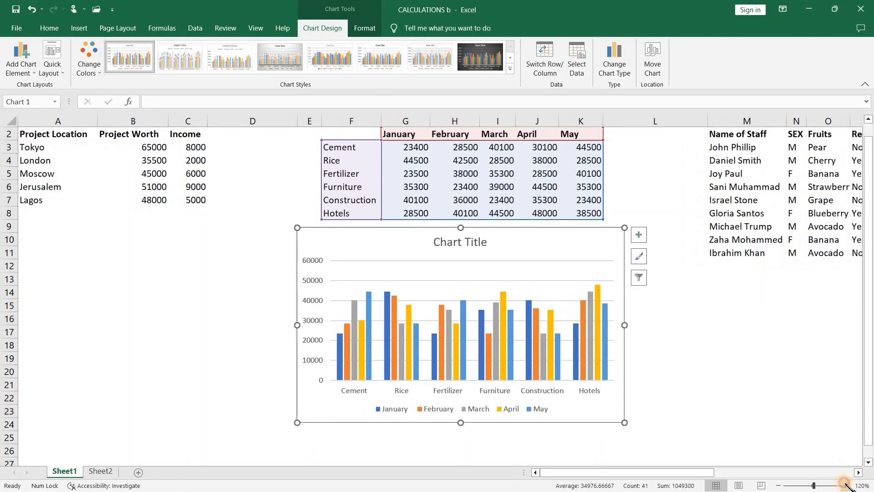
pyautogui.click(846, 486)
pyautogui.click(846, 485)
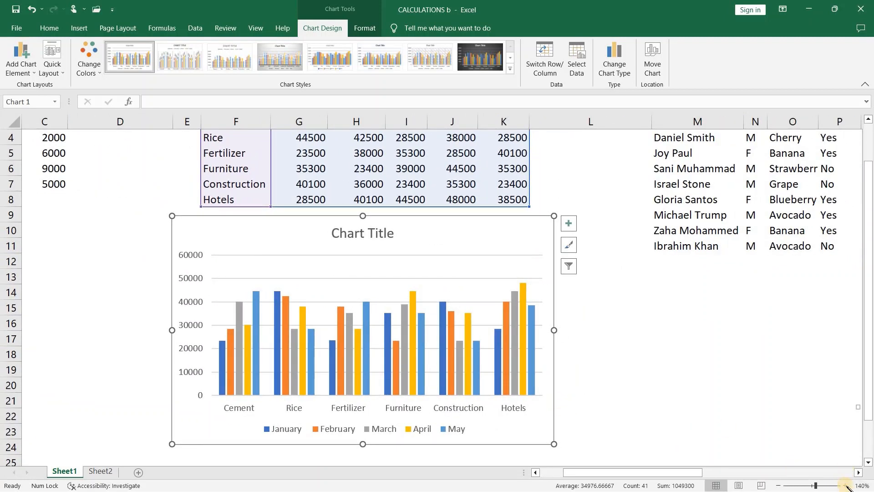
pyautogui.click(846, 485)
pyautogui.scroll(-1, 583, 316)
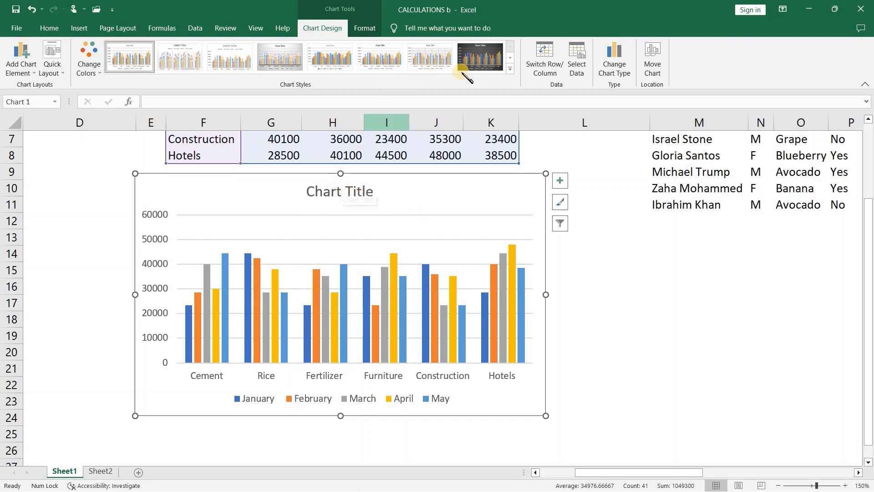
pyautogui.click(510, 69)
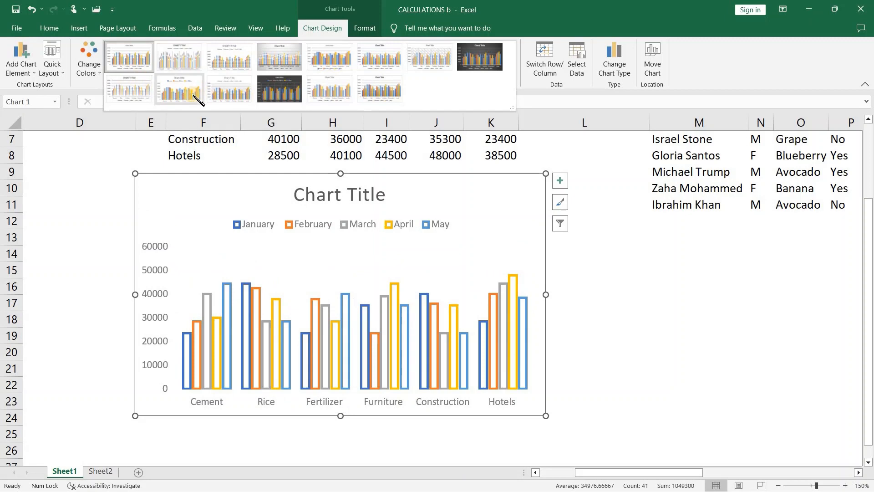
pyautogui.click(474, 71)
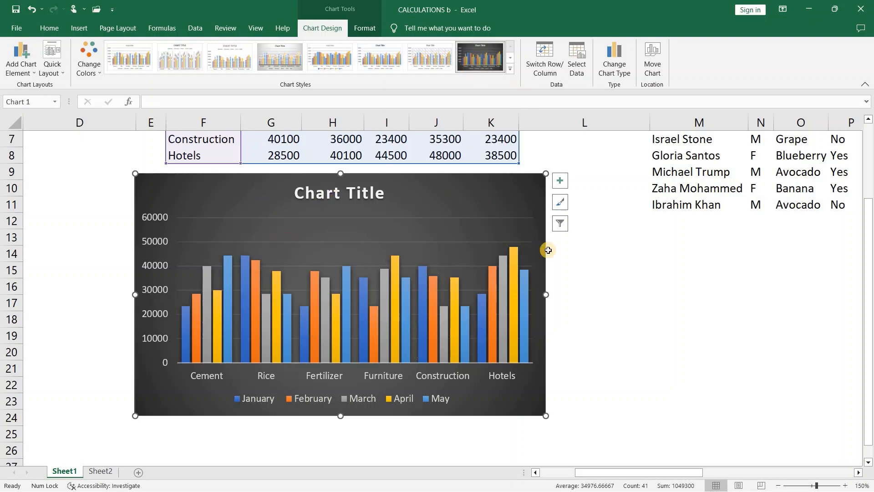
pyautogui.click(34, 9)
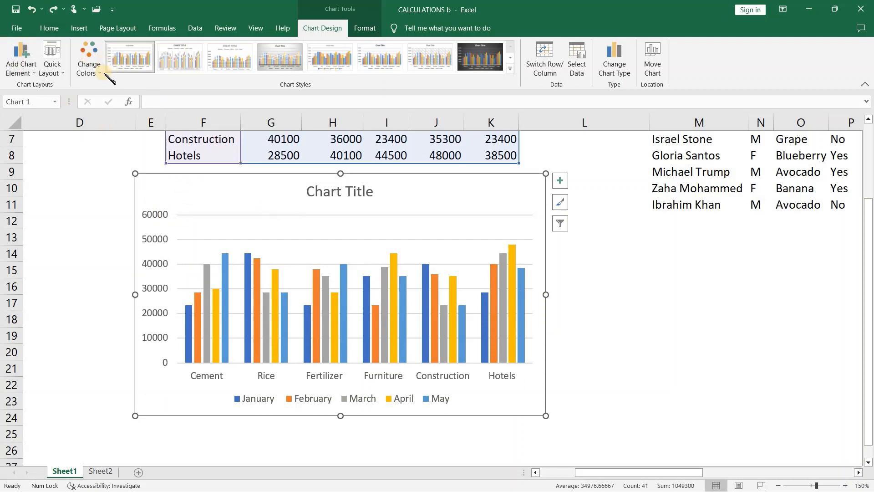
# - Try different Colorful palettes on the chart: the second one, Colorful Palette 1, and the third one starting with orange and gold
pyautogui.click(95, 73)
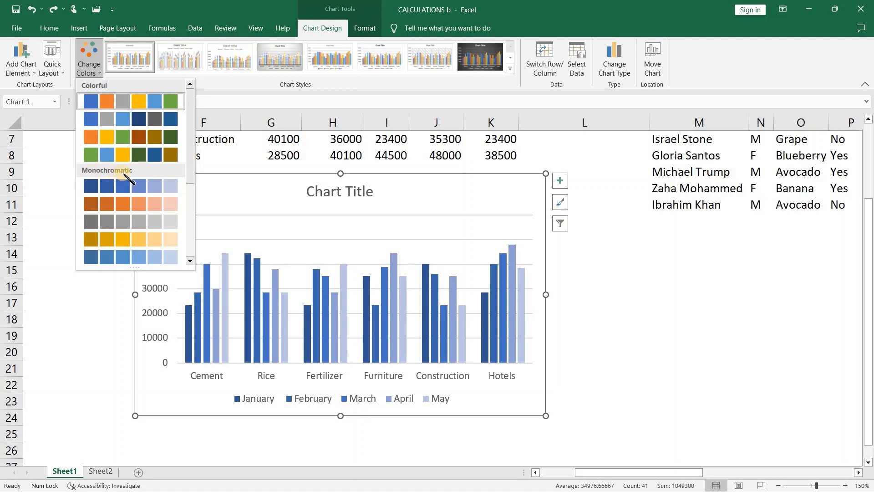
pyautogui.click(92, 121)
pyautogui.click(89, 57)
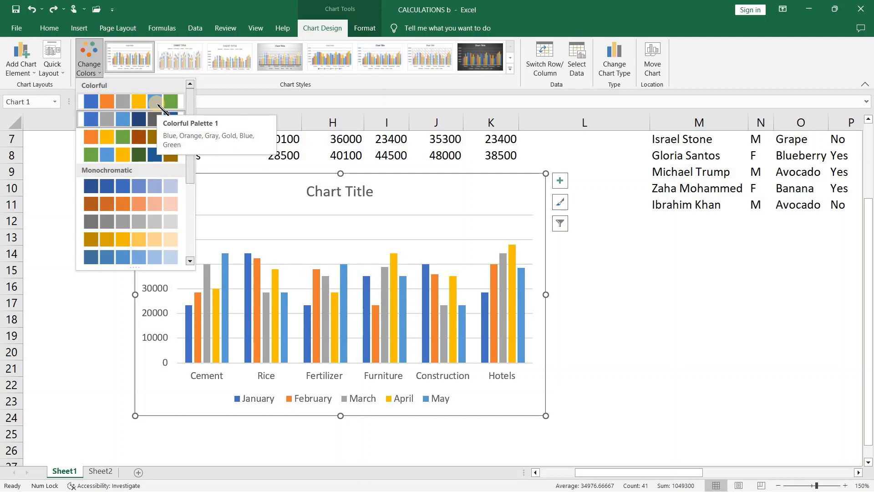
pyautogui.click(158, 106)
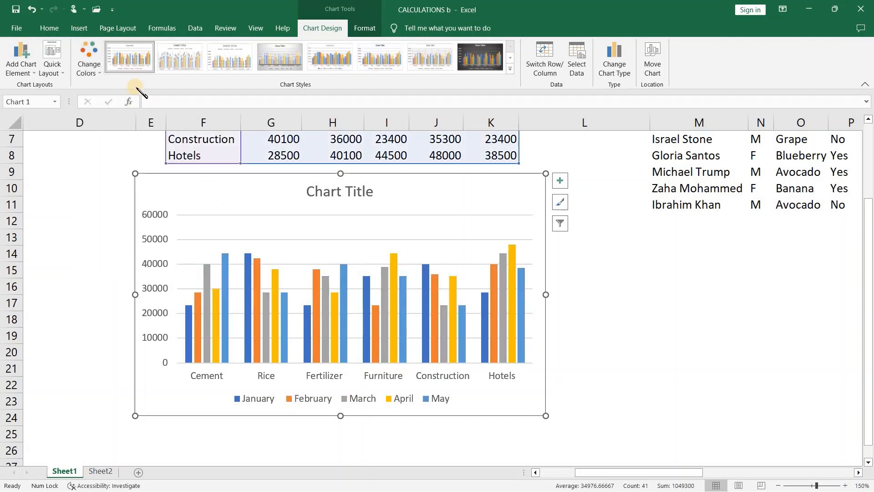
pyautogui.click(97, 69)
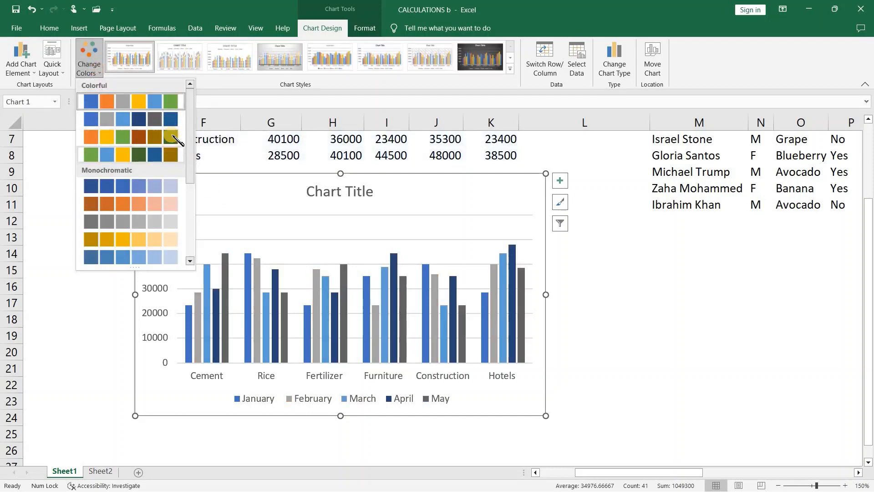
pyautogui.click(172, 137)
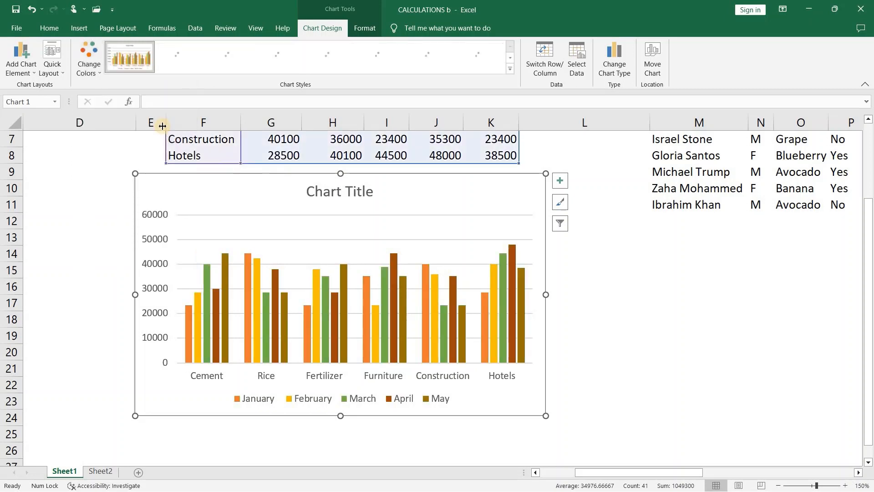
# - Recolor the chart with the fourth Colorful palette, which starts with green, light blue and gold
pyautogui.click(102, 63)
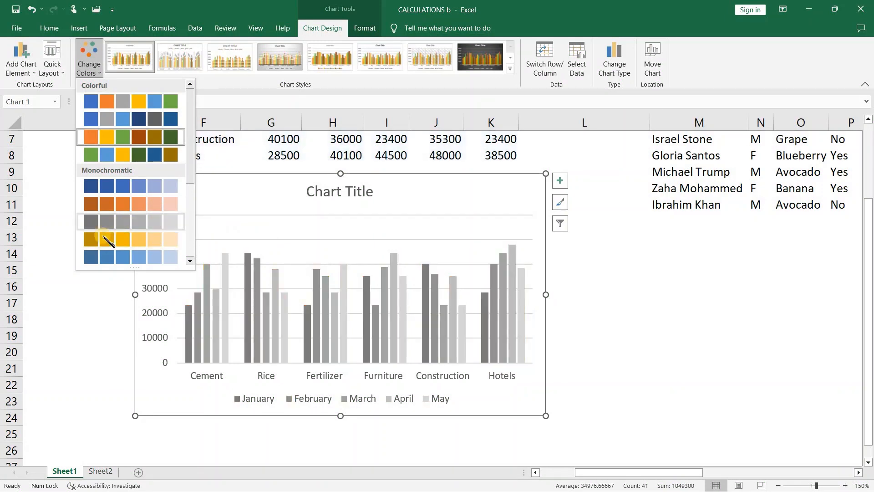
pyautogui.click(105, 155)
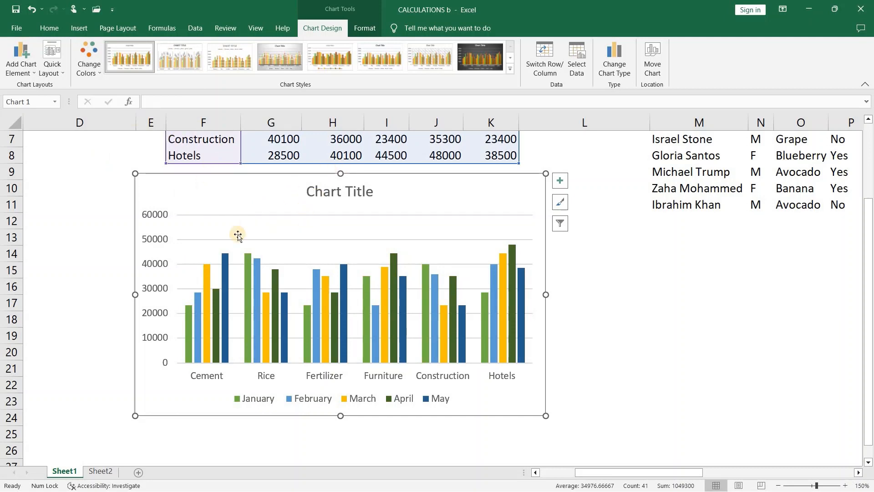
pyautogui.click(32, 68)
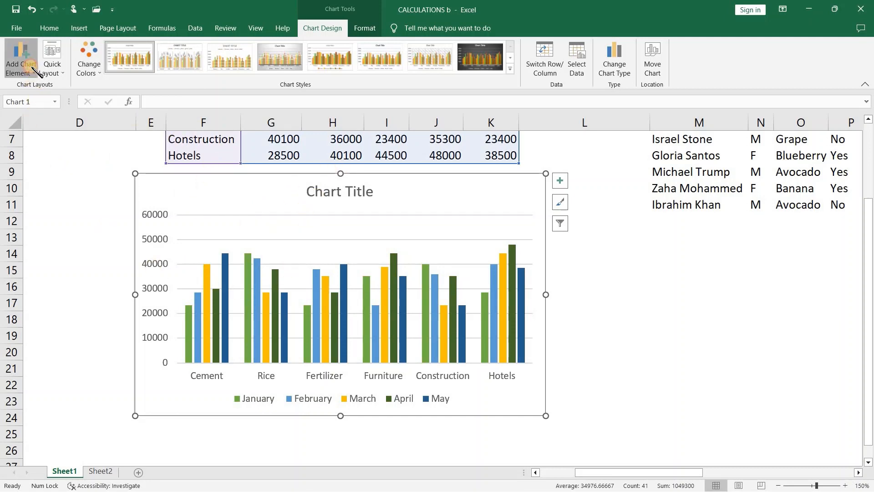
pyautogui.click(246, 189)
pyautogui.click(33, 68)
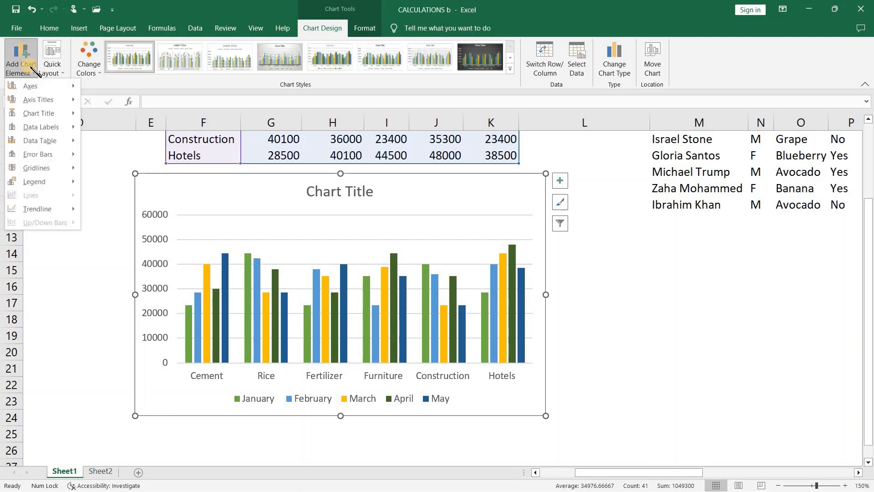
pyautogui.click(323, 191)
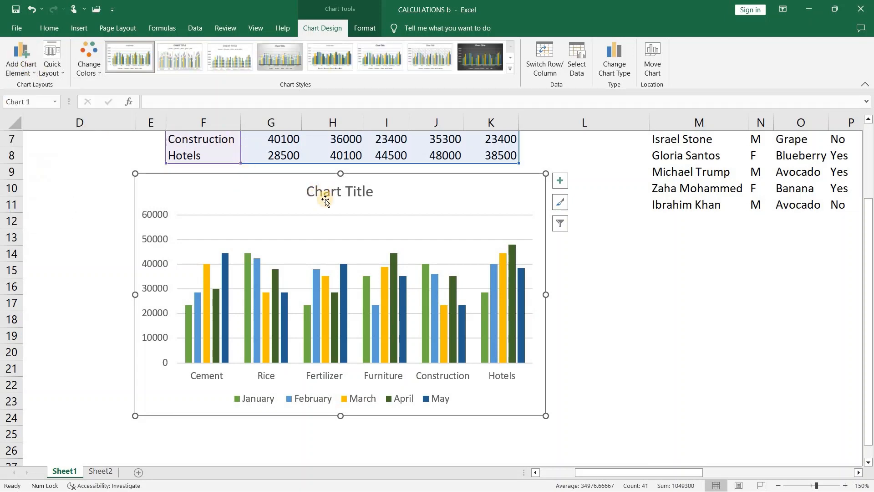
# - Replace the placeholder chart title above the columns with "Year Report"
pyautogui.doubleClick(326, 197)
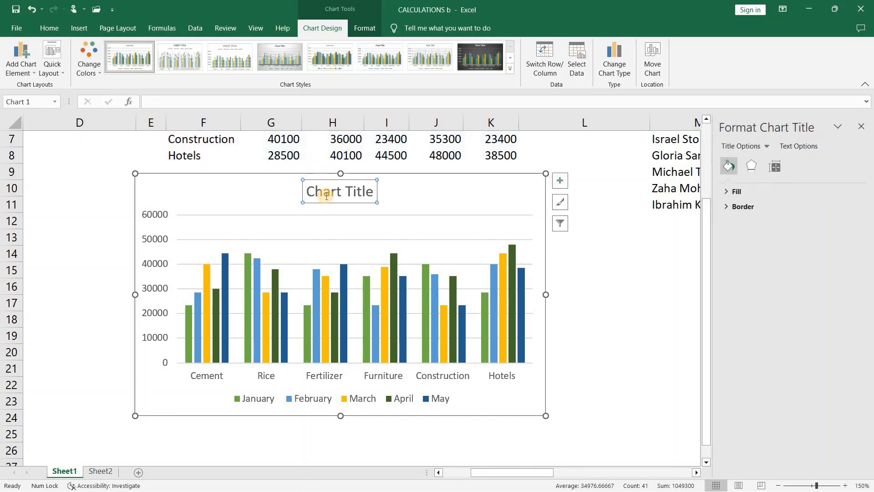
pyautogui.tripleClick(327, 197)
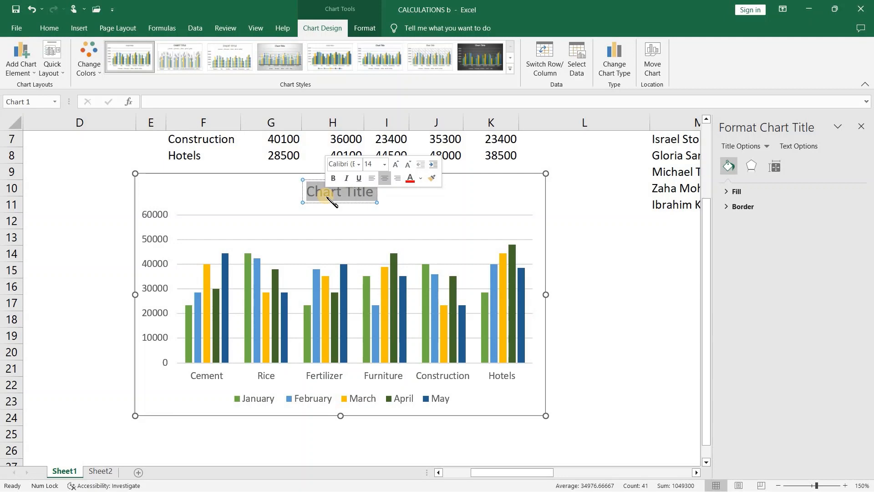
pyautogui.write('Y')
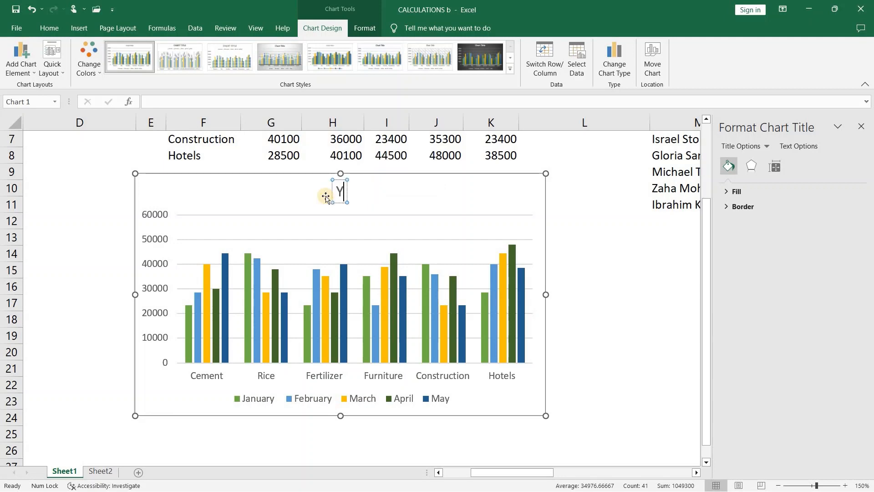
pyautogui.write('ear')
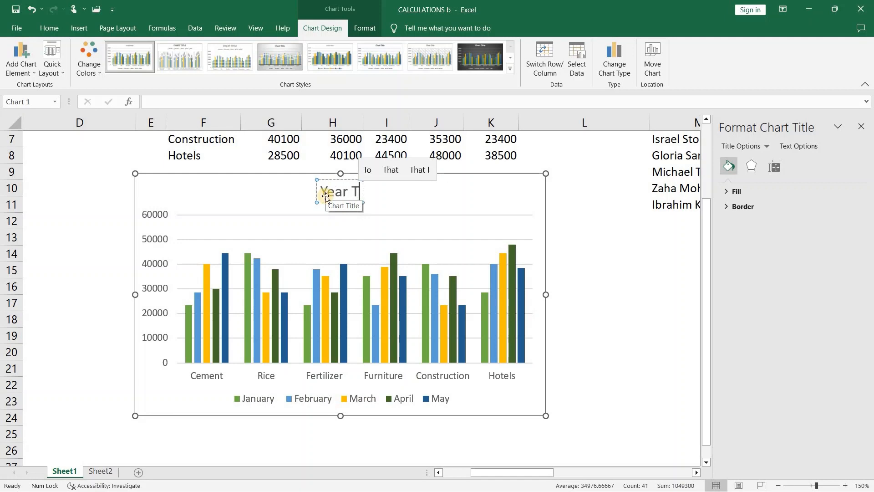
pyautogui.write(' R')
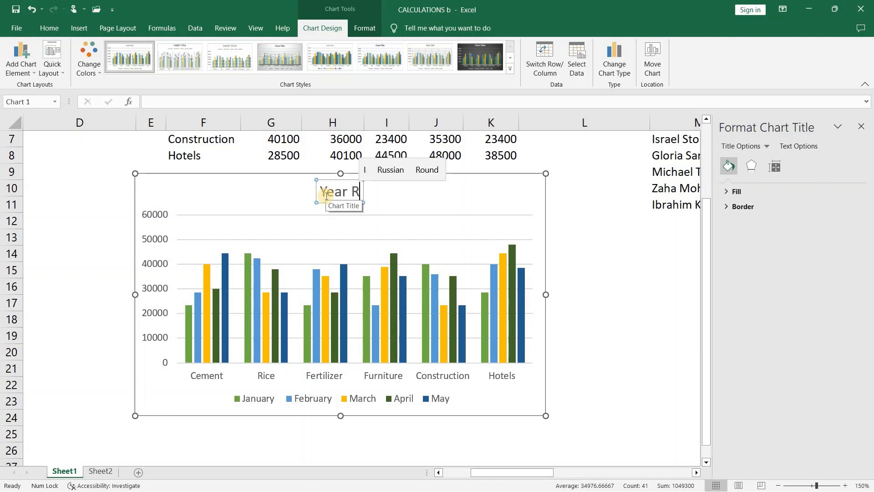
pyautogui.write('ep')
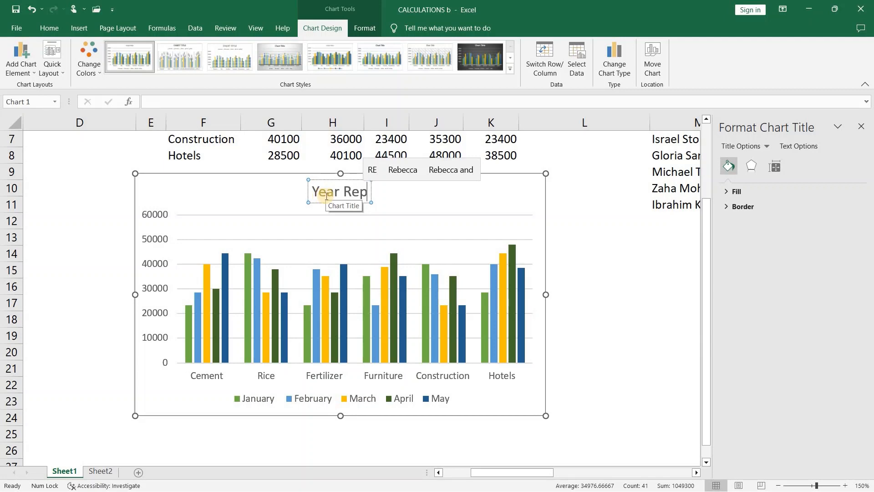
pyautogui.click(393, 170)
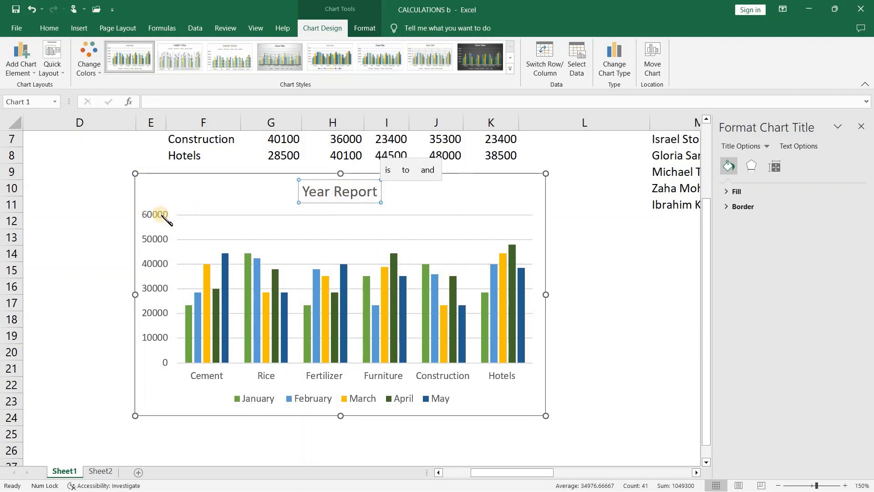
pyautogui.click(168, 230)
# - Add a primary vertical axis title to the chart and set its text to "income"
pyautogui.click(35, 69)
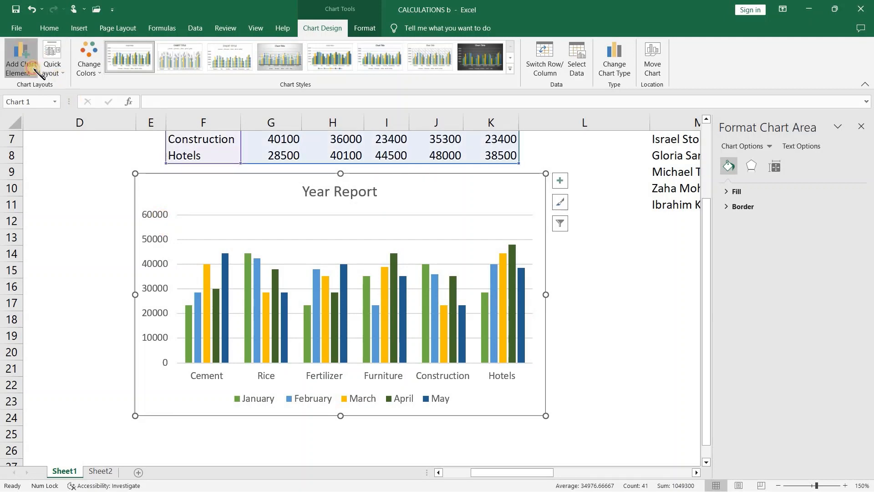
pyautogui.moveTo(46, 129)
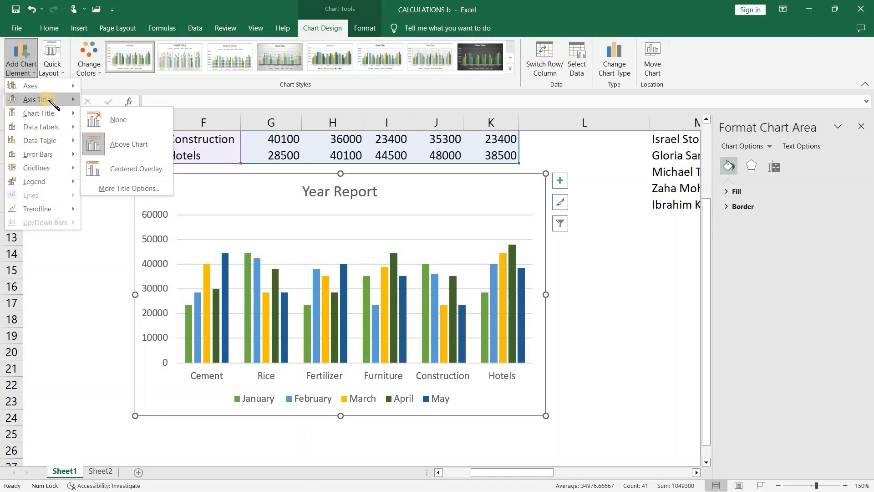
pyautogui.moveTo(46, 100)
pyautogui.click(122, 133)
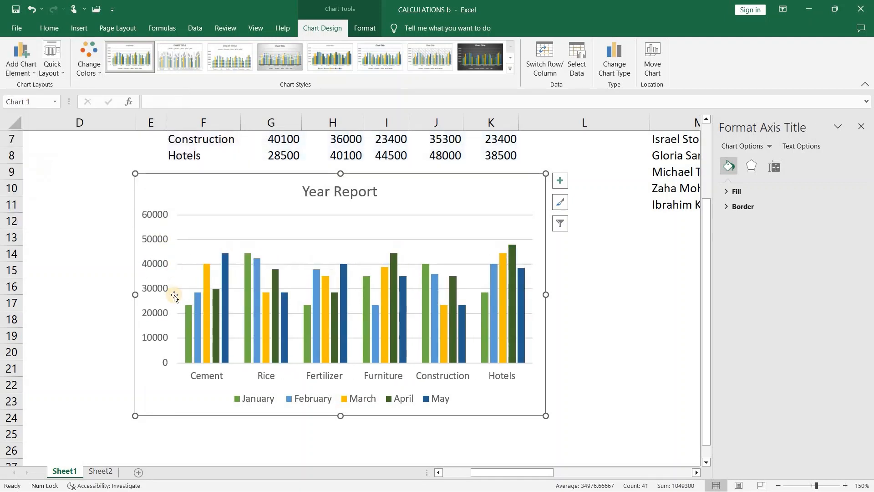
pyautogui.tripleClick(154, 288)
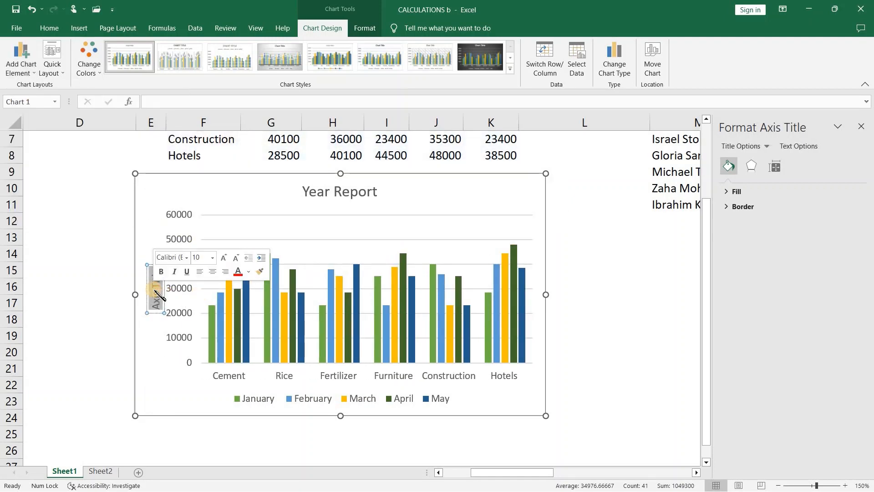
pyautogui.write('in')
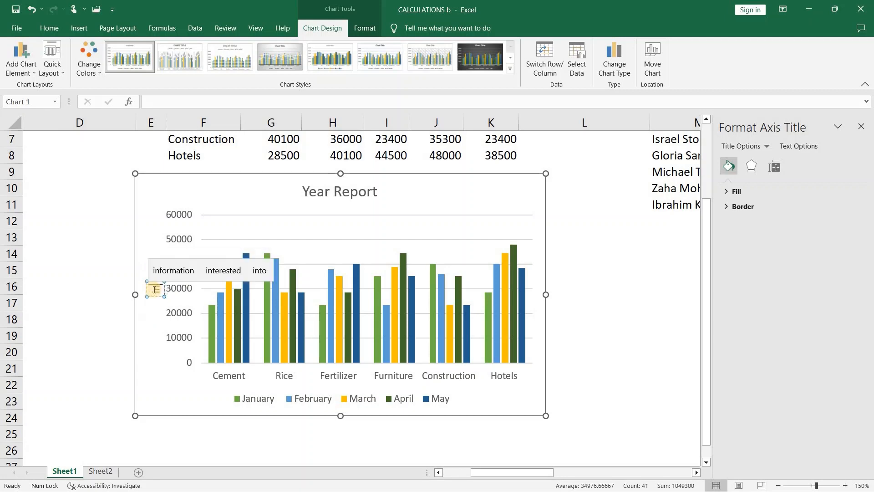
pyautogui.write('co')
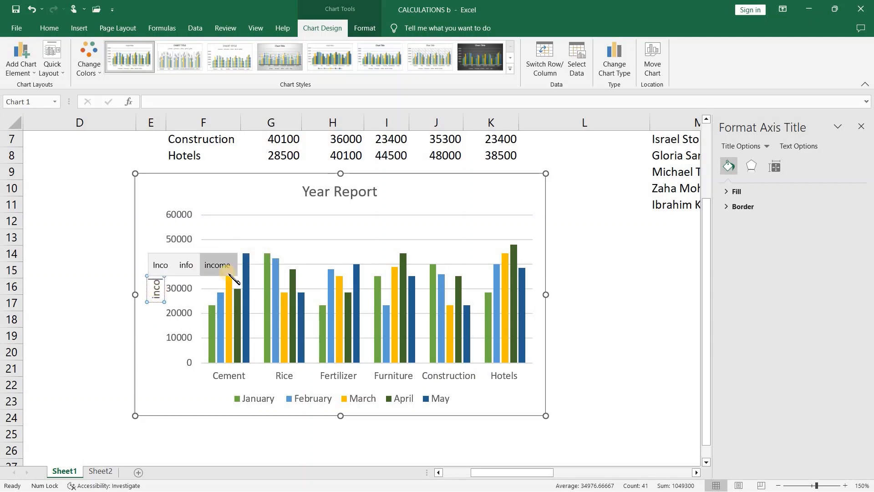
pyautogui.click(228, 269)
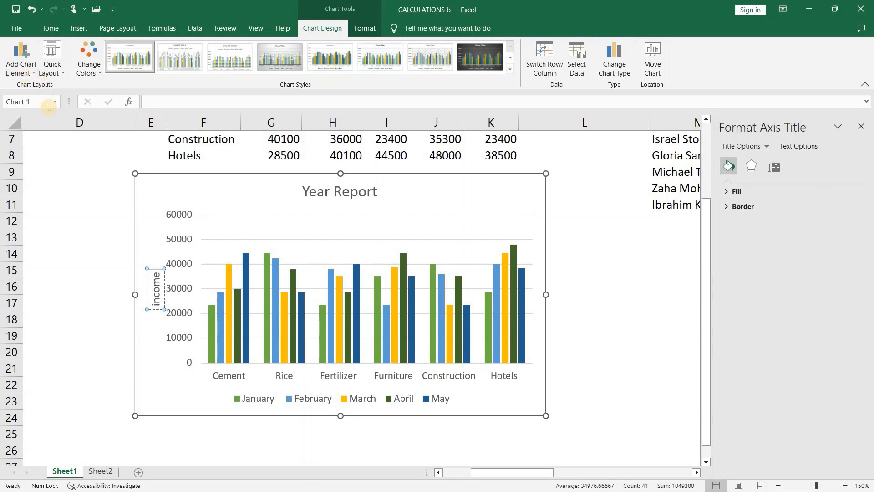
# - Add a primary horizontal axis title to the chart and set its text to "Company"
pyautogui.click(21, 64)
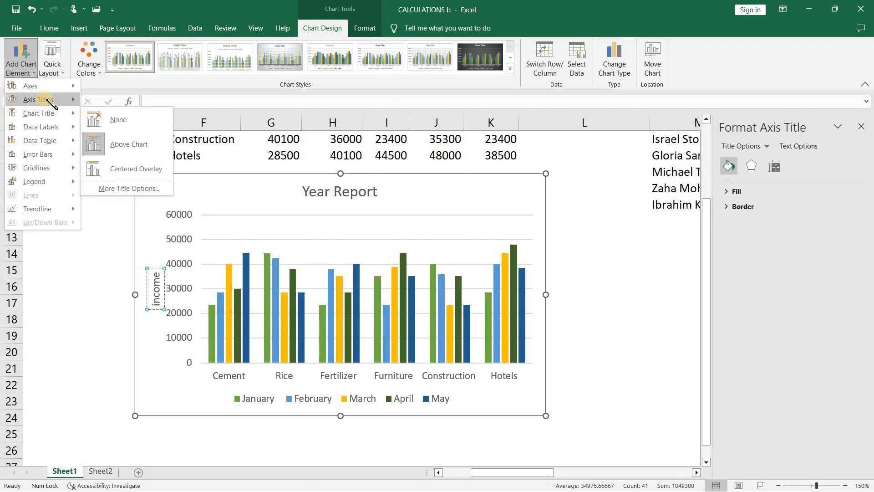
pyautogui.moveTo(50, 100)
pyautogui.click(107, 108)
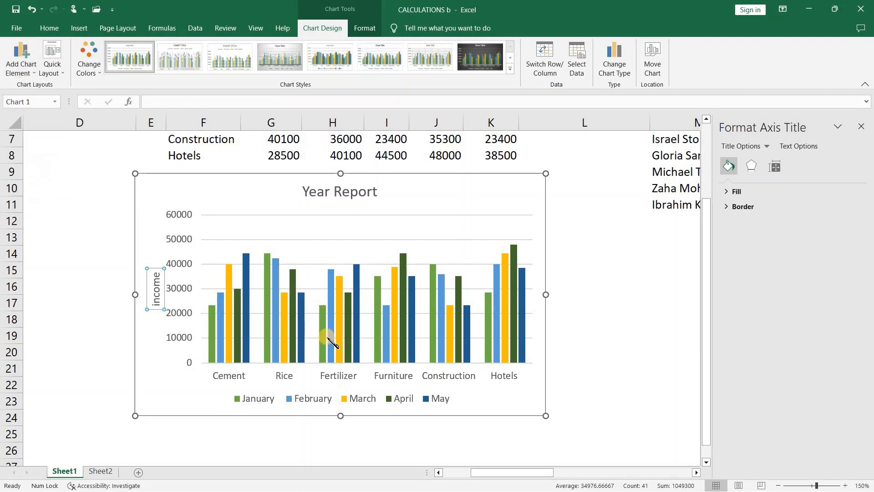
pyautogui.doubleClick(359, 370)
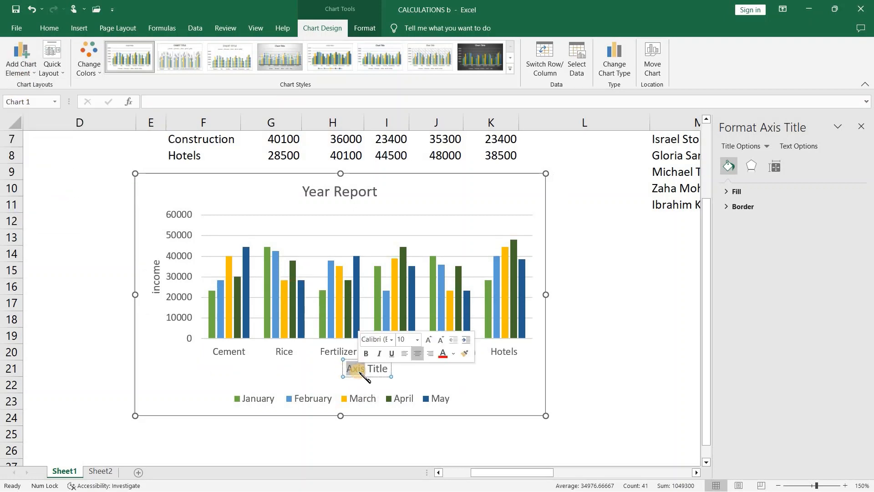
pyautogui.press('BackSpace')
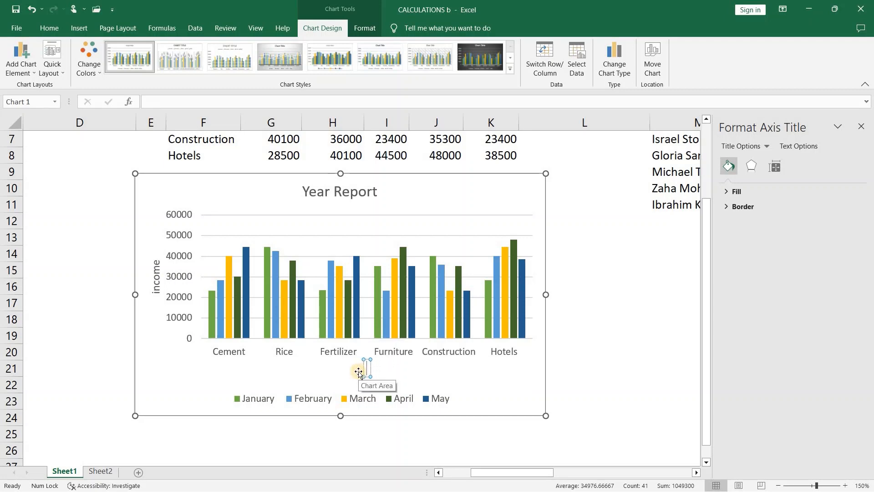
pyautogui.write('C')
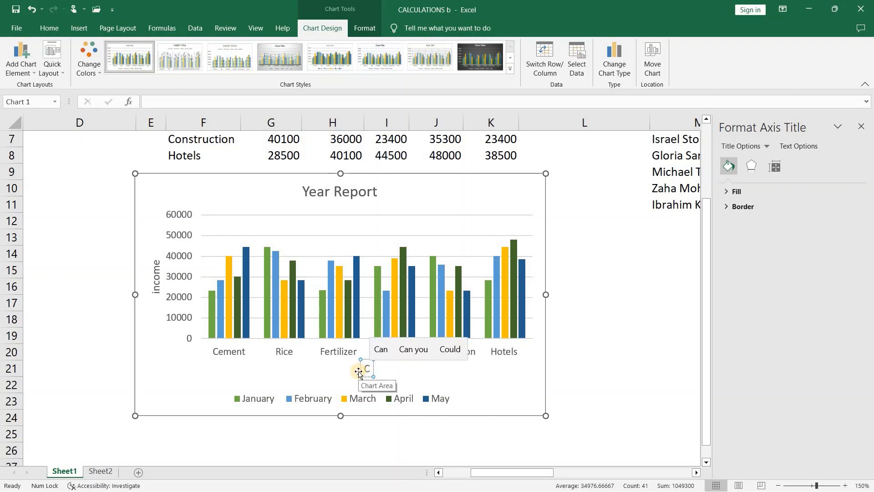
pyautogui.write('omp')
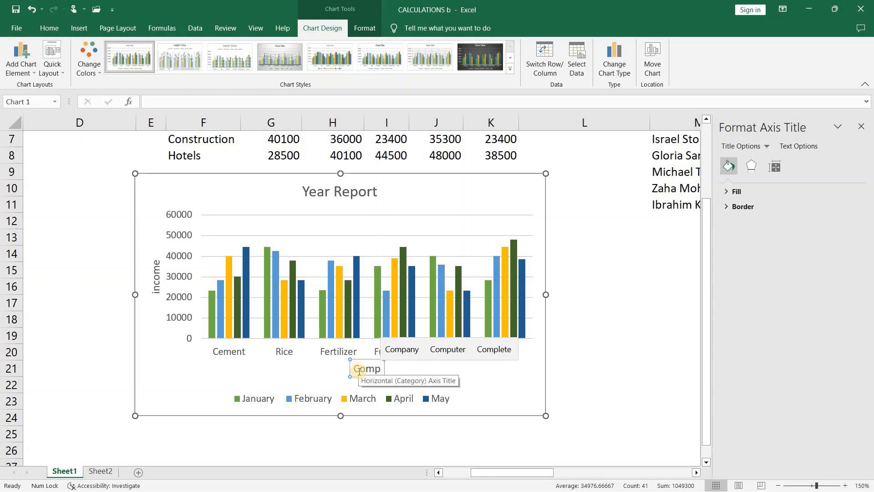
pyautogui.click(392, 351)
pyautogui.click(589, 220)
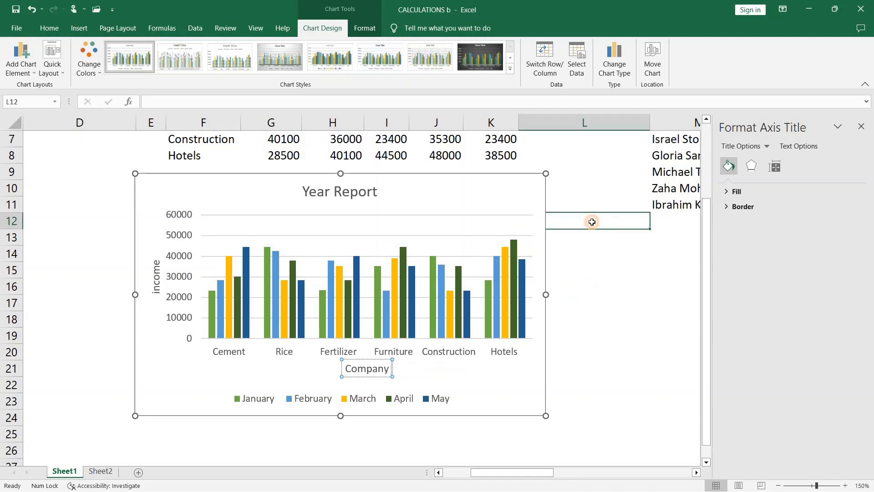
# - Show which chart elements are enabled for the column chart, and bring up the chart's formatting tools
pyautogui.click(414, 205)
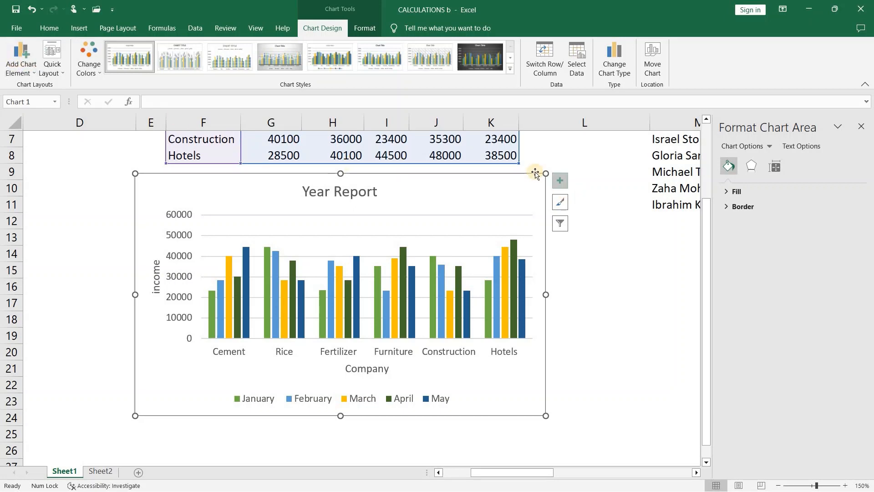
pyautogui.click(561, 180)
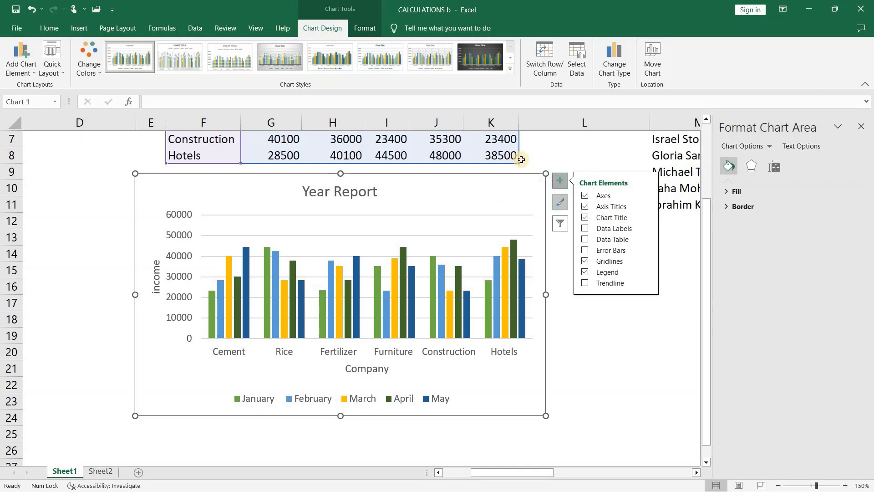
pyautogui.click(367, 28)
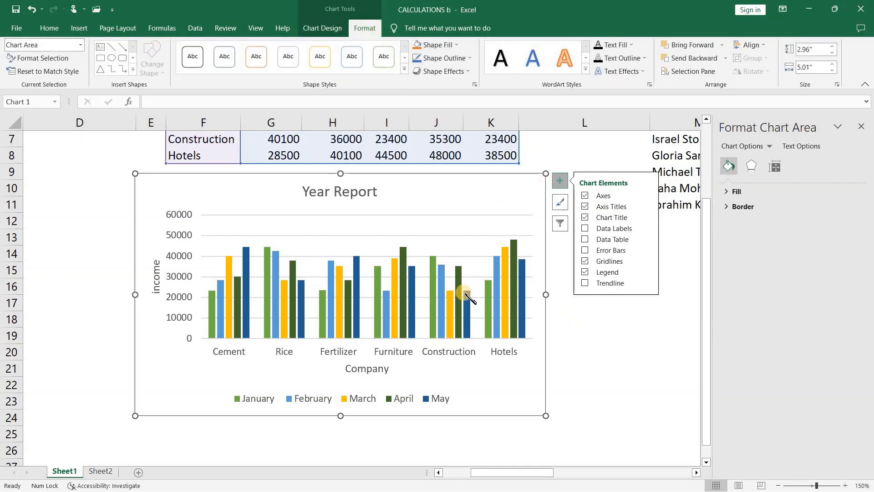
pyautogui.click(491, 217)
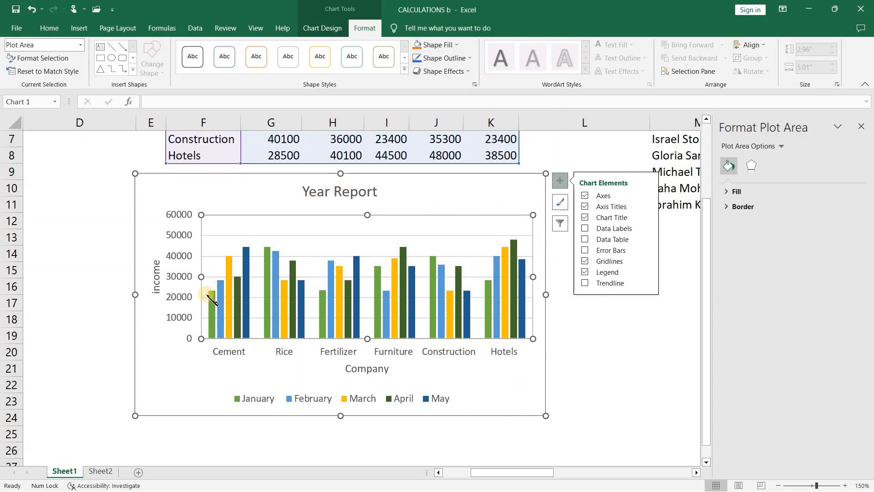
pyautogui.click(451, 45)
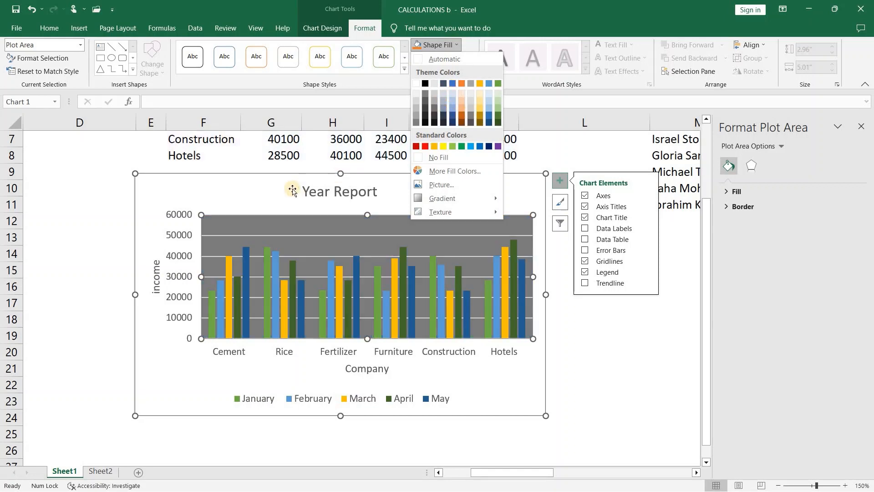
pyautogui.click(277, 190)
# - Fill the chart area with the light blue gradient variation that radiates from the center
pyautogui.click(243, 188)
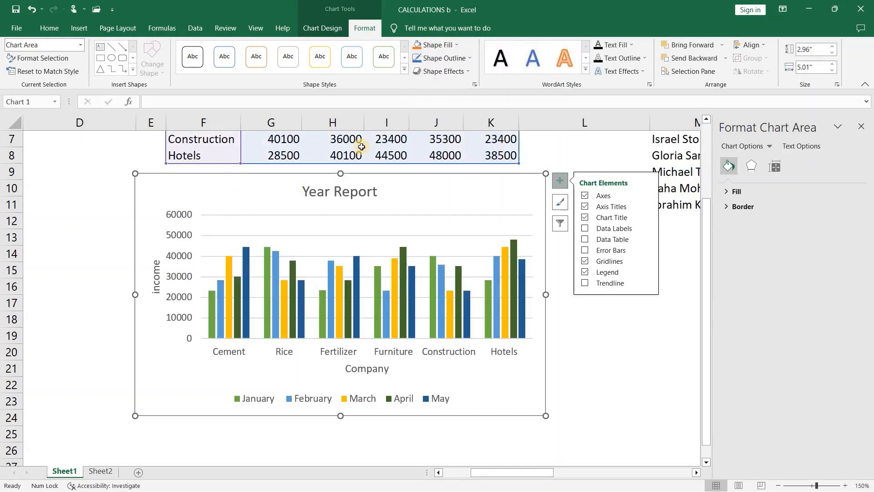
pyautogui.click(458, 45)
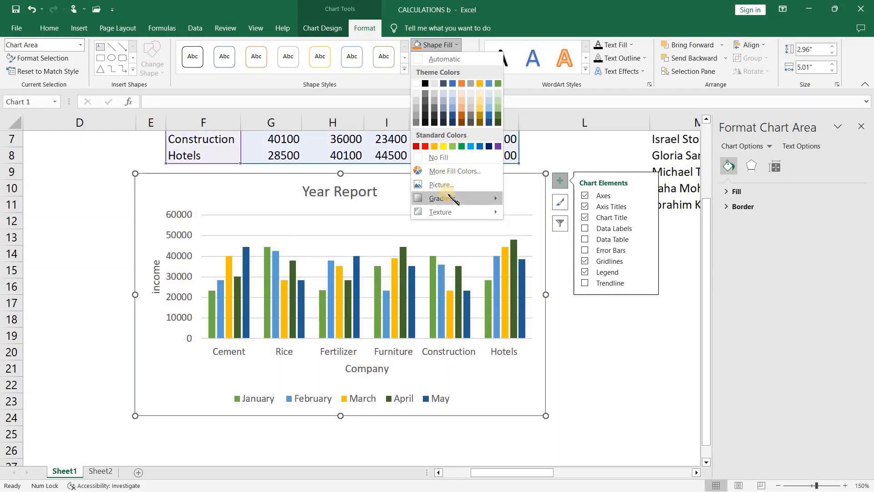
pyautogui.moveTo(450, 198)
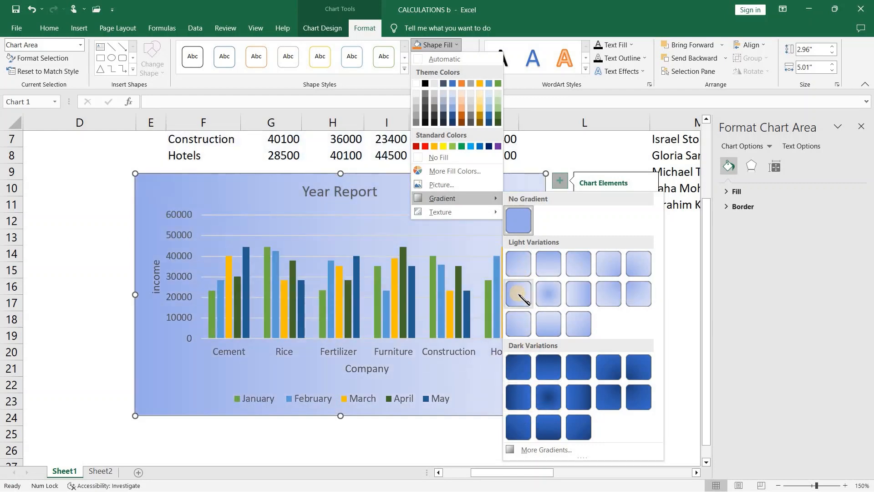
pyautogui.click(545, 296)
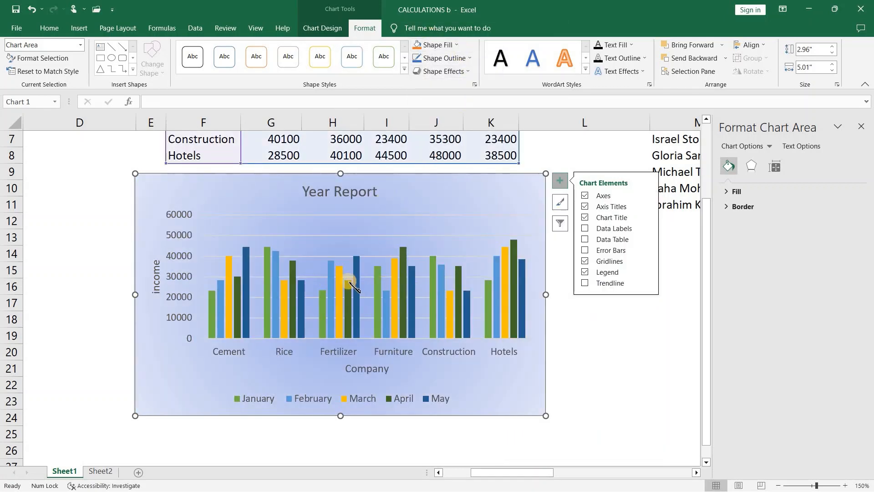
# - Fill the plot area behind the columns with the standard orange color
pyautogui.moveTo(359, 253)
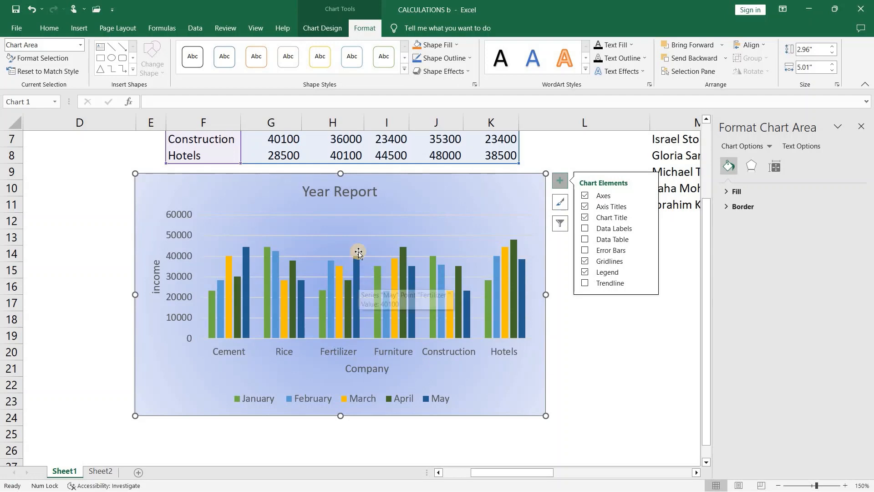
pyautogui.click(382, 229)
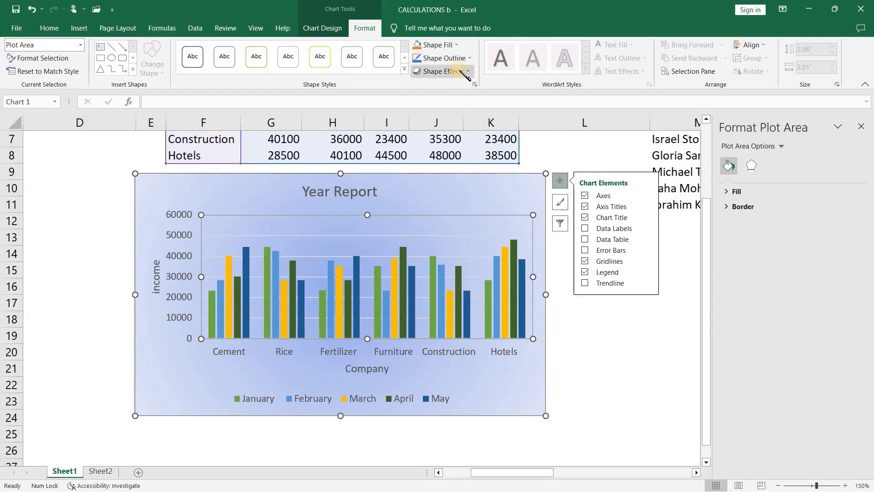
pyautogui.click(455, 44)
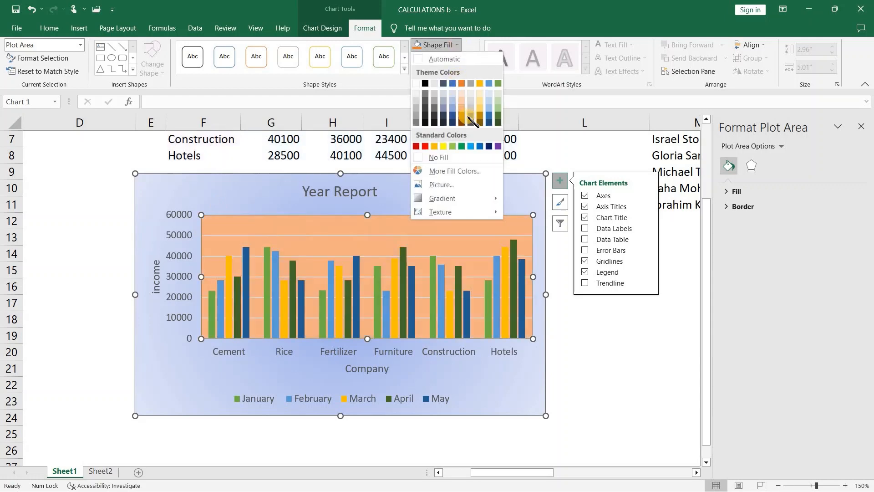
pyautogui.click(434, 147)
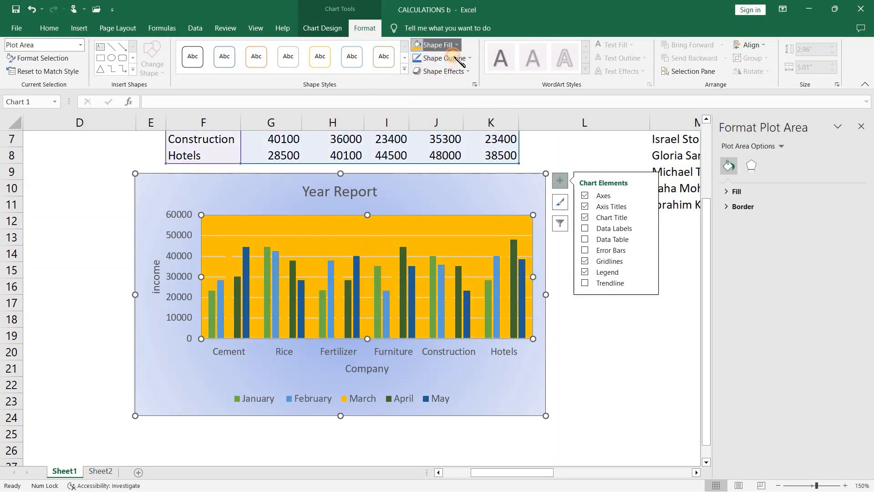
# - Try the light orange gradient variation that radiates from the center on the plot area
pyautogui.click(438, 45)
pyautogui.moveTo(482, 199)
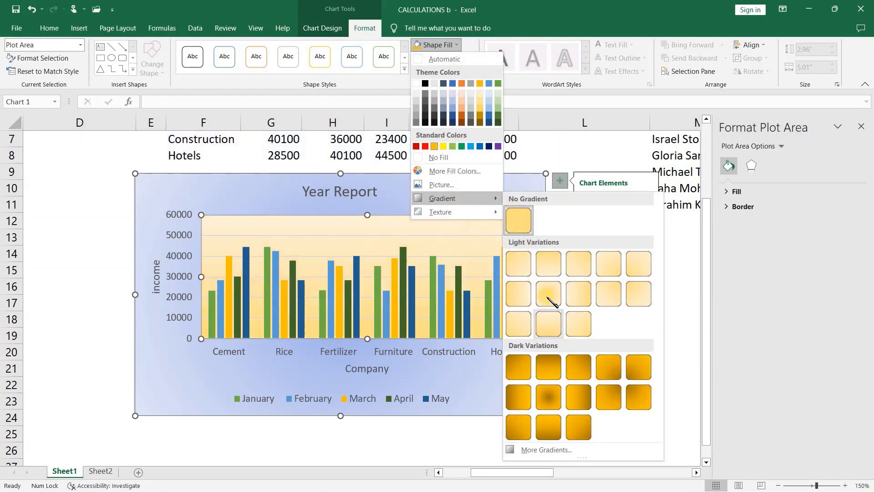
pyautogui.click(549, 296)
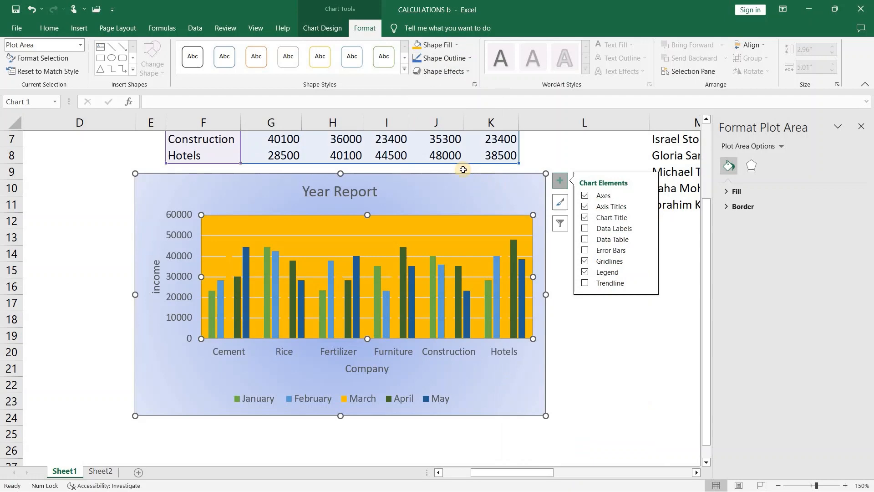
# - Fill the plot area behind the columns with a light tint of the gray theme color
pyautogui.click(456, 45)
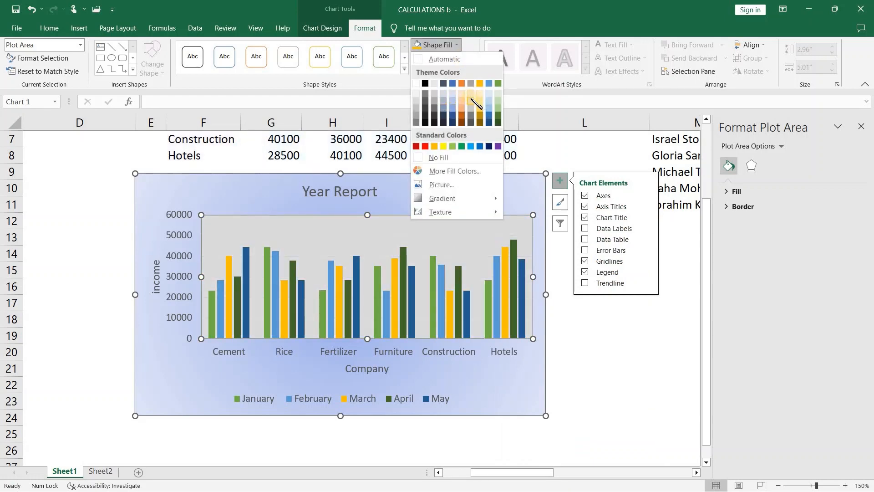
pyautogui.click(471, 97)
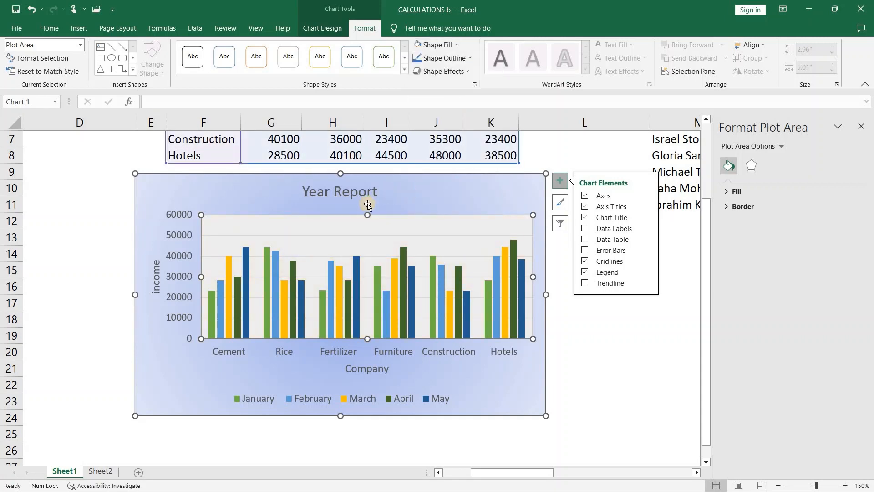
pyautogui.click(456, 377)
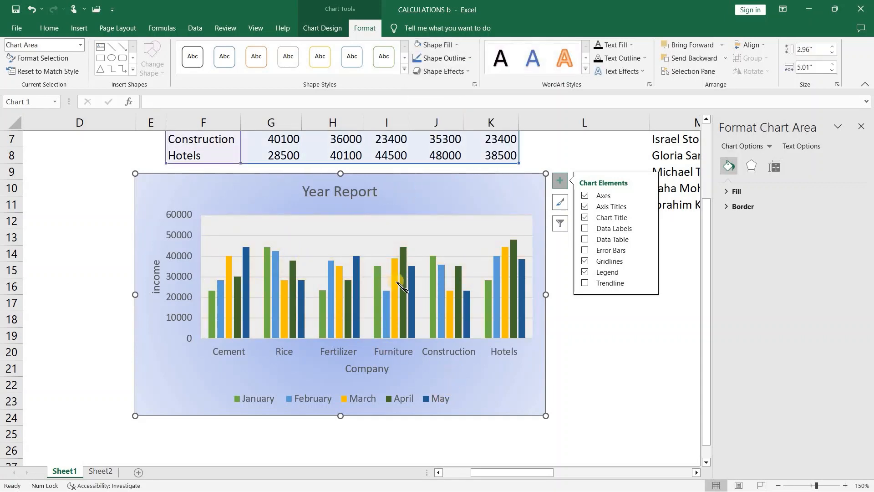
# - Recolor the March series columns with the orange theme color
pyautogui.click(393, 291)
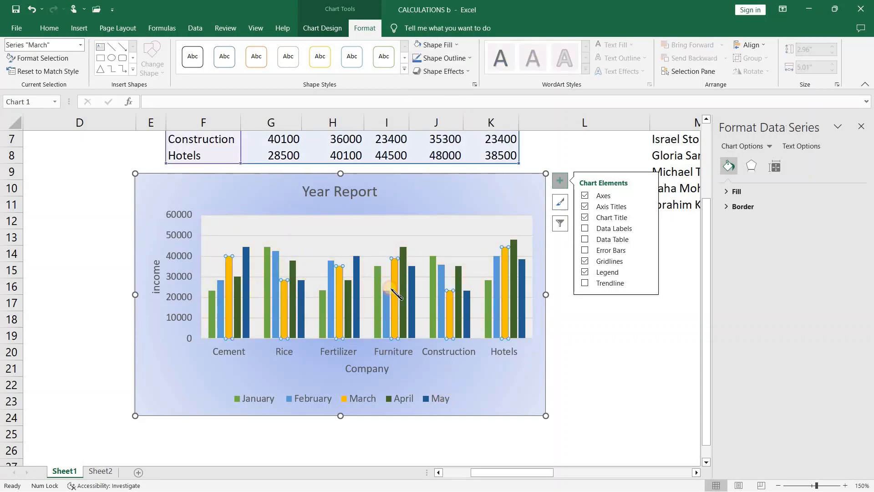
pyautogui.click(842, 486)
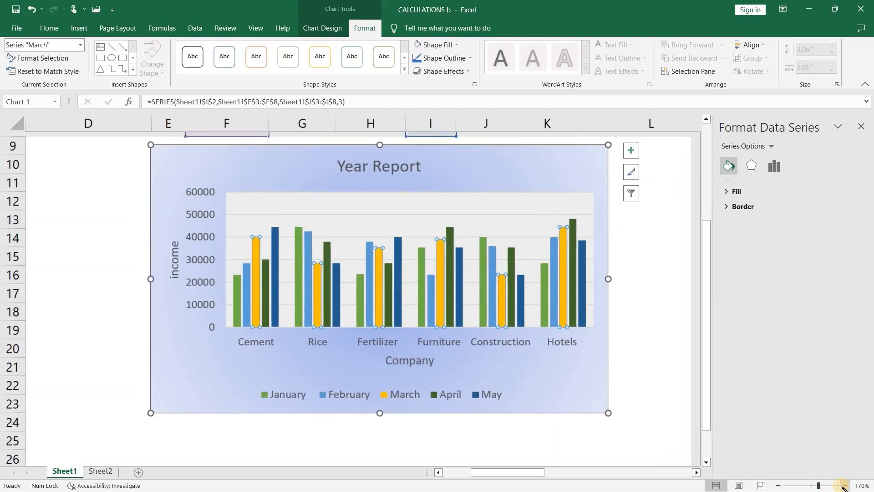
pyautogui.click(842, 486)
pyautogui.click(843, 485)
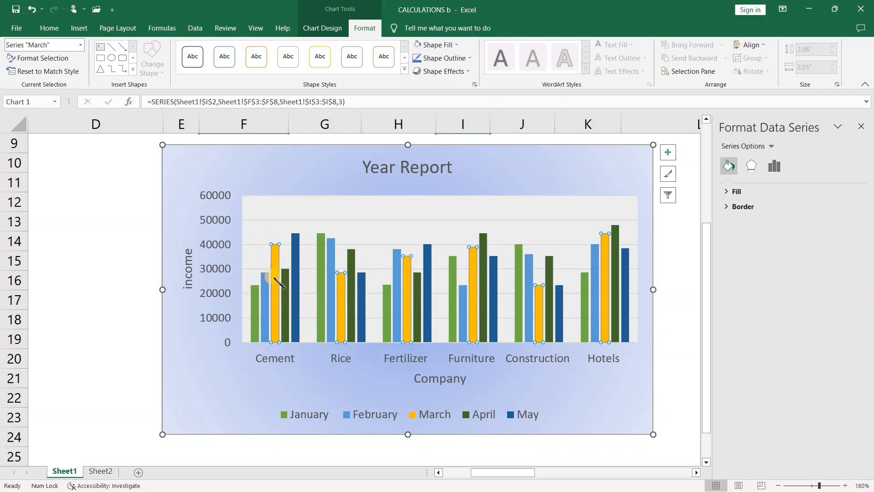
pyautogui.click(297, 253)
pyautogui.click(277, 260)
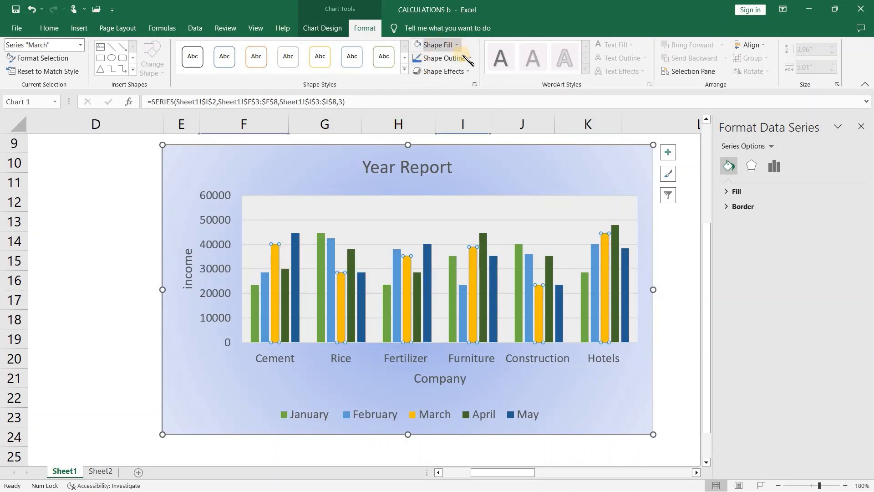
pyautogui.click(451, 45)
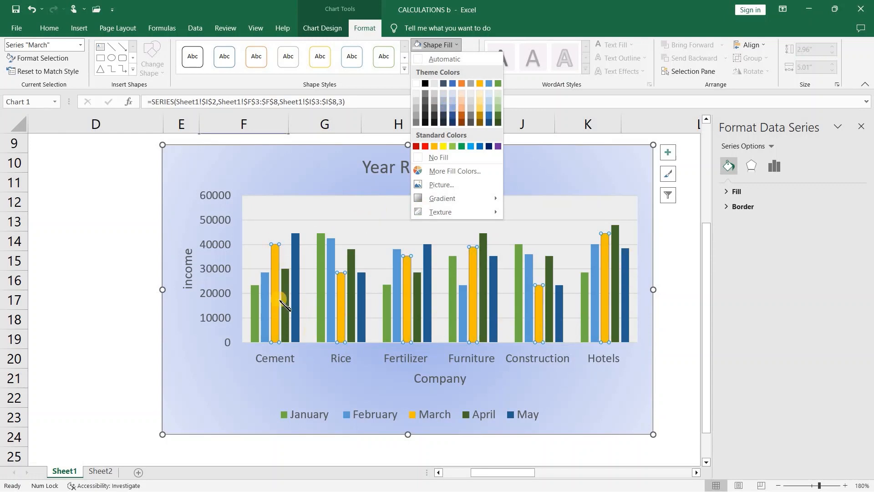
pyautogui.click(462, 82)
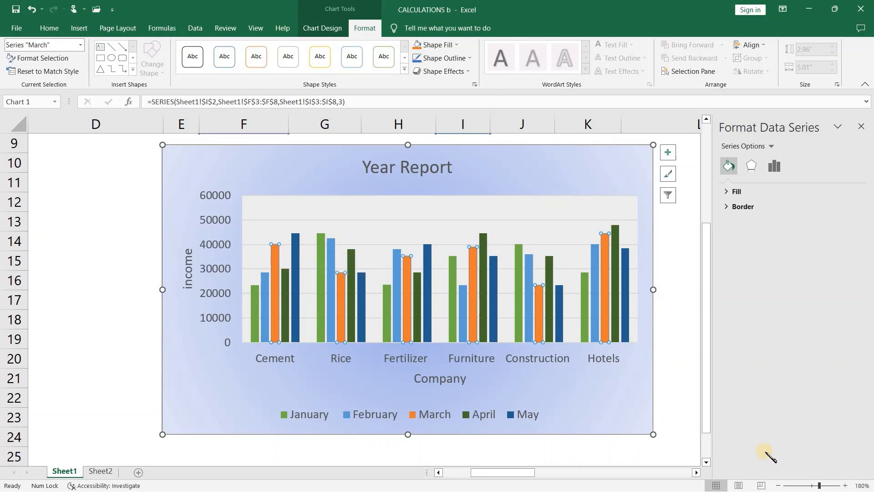
# - Outline the March series columns in standard purple with a 2¼ pt line weight
pyautogui.click(471, 58)
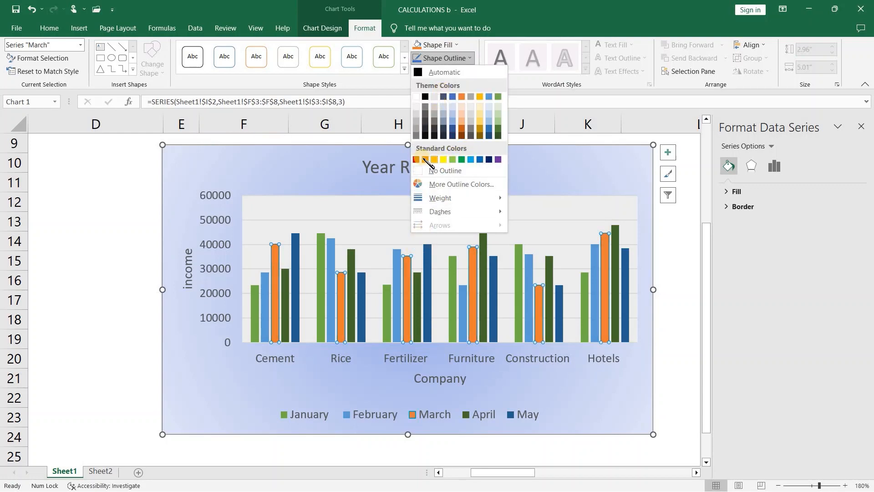
pyautogui.click(498, 160)
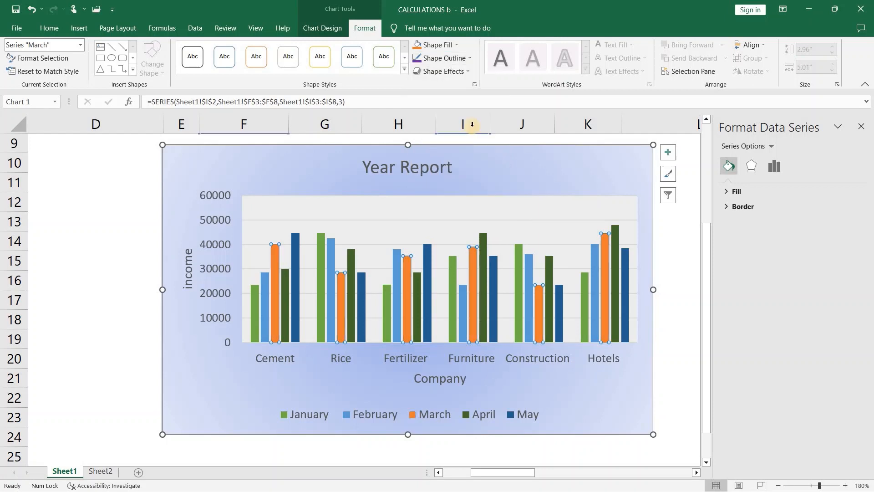
pyautogui.click(470, 59)
pyautogui.moveTo(476, 200)
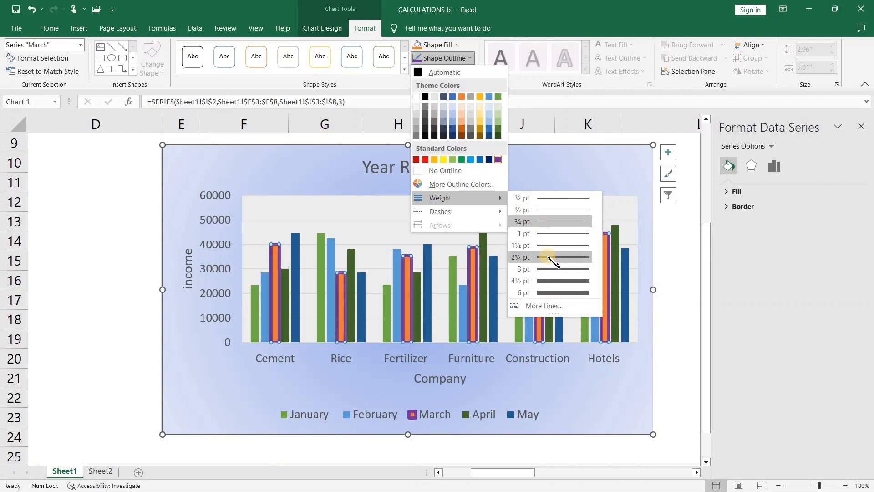
pyautogui.click(549, 258)
# - Try a dash-dot outline on the March series columns, and undo the outline's dash and weight changes
pyautogui.click(470, 58)
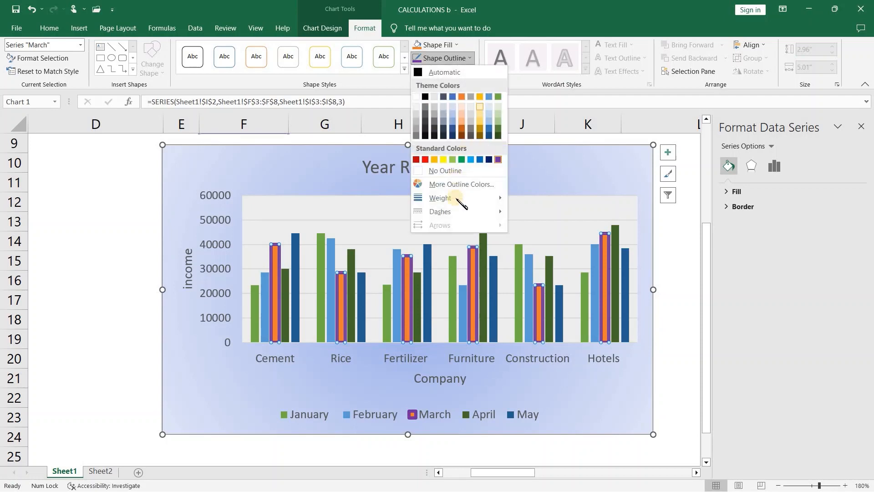
pyautogui.moveTo(466, 213)
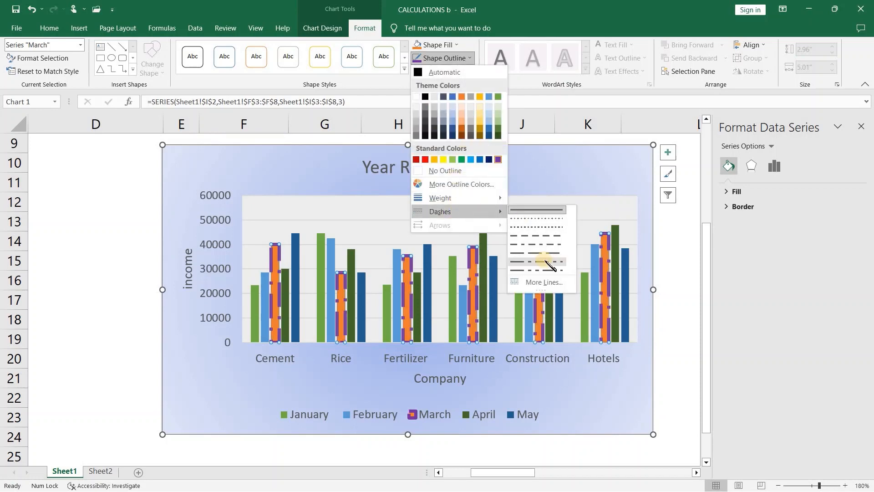
pyautogui.click(537, 245)
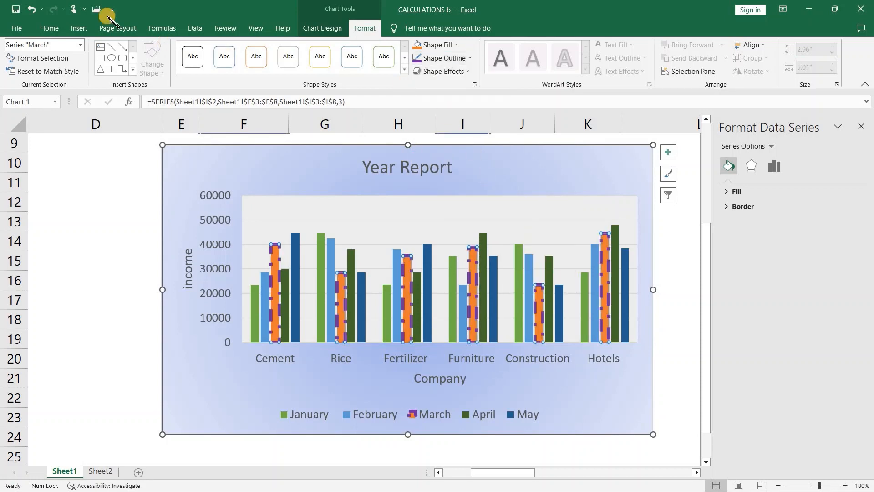
pyautogui.click(35, 8)
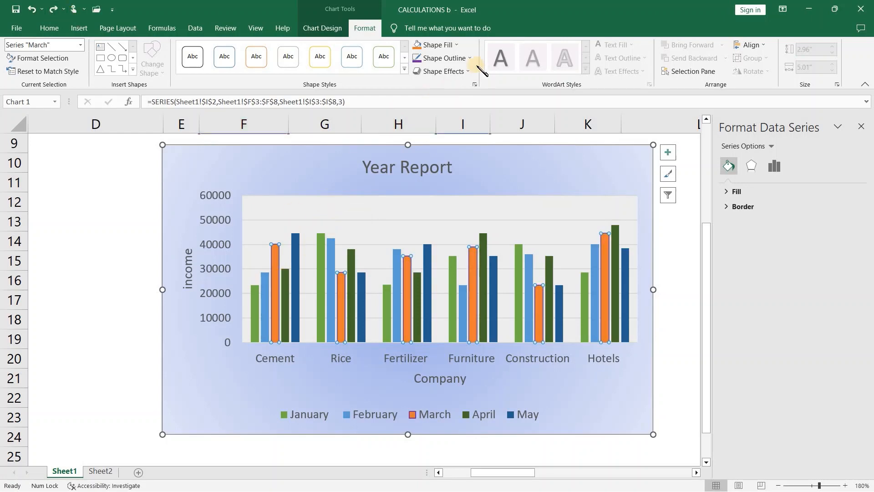
# - Fill the March series columns with the whitish speckled paper texture
pyautogui.click(457, 44)
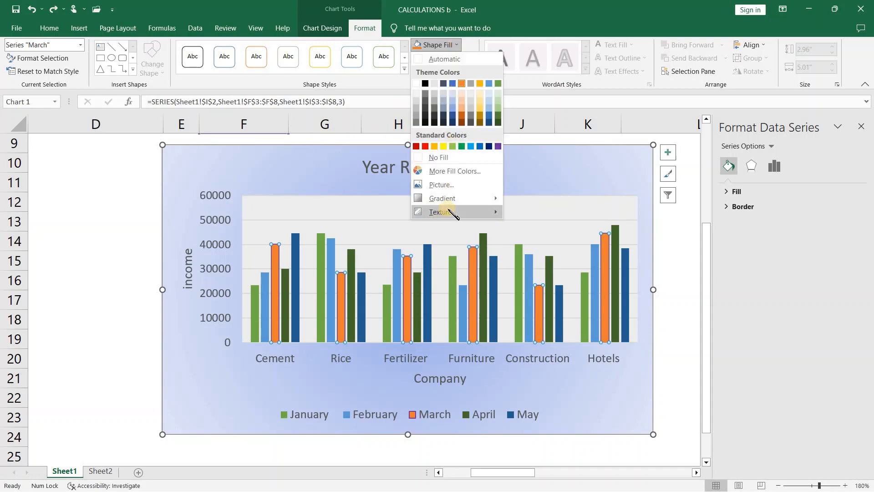
pyautogui.moveTo(453, 212)
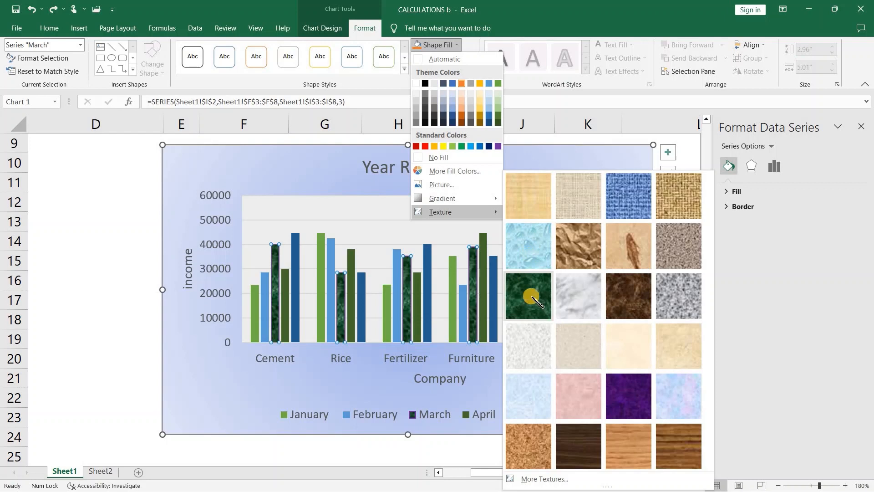
pyautogui.click(528, 336)
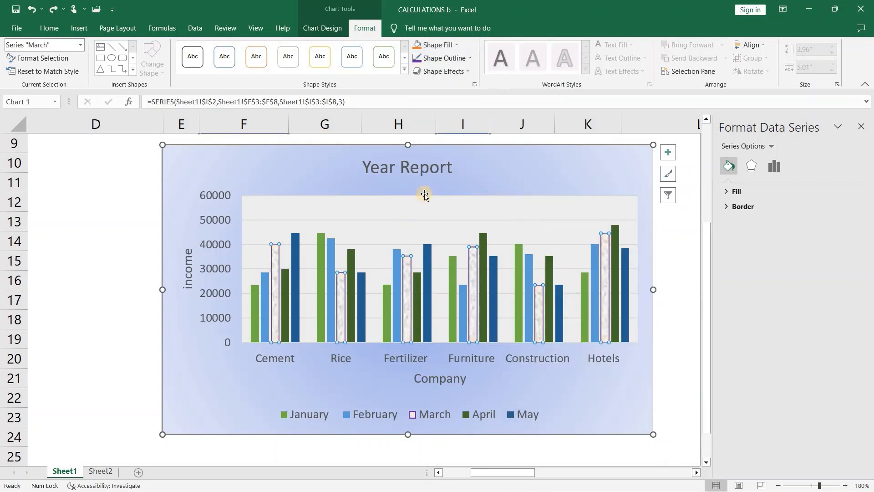
pyautogui.click(494, 185)
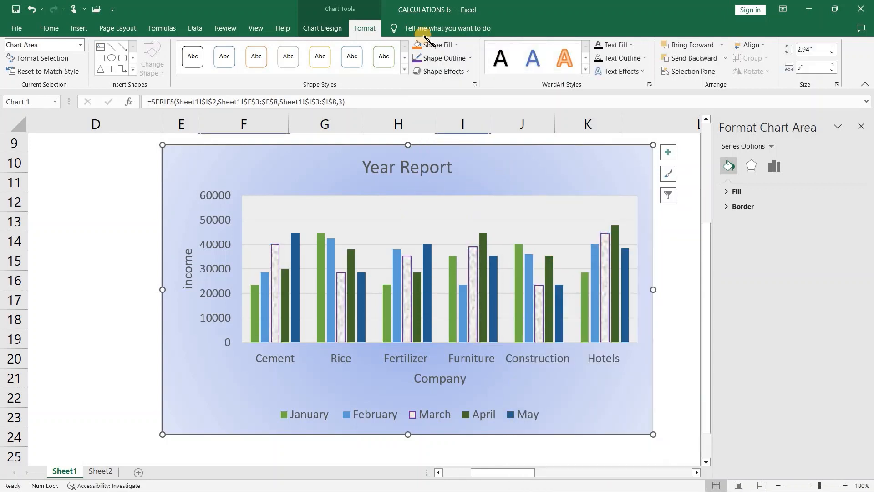
# - Try the beige woven canvas texture on the chart area, and undo it together with the March columns' texture and outline
pyautogui.click(460, 44)
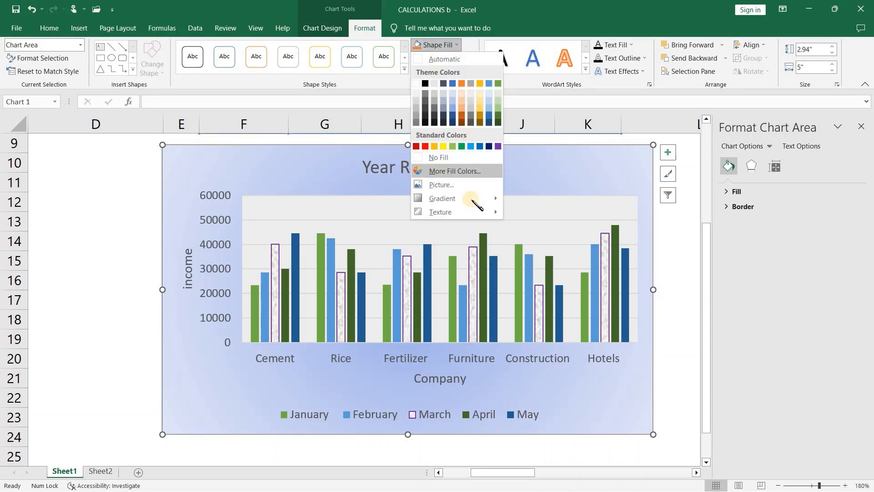
pyautogui.moveTo(474, 211)
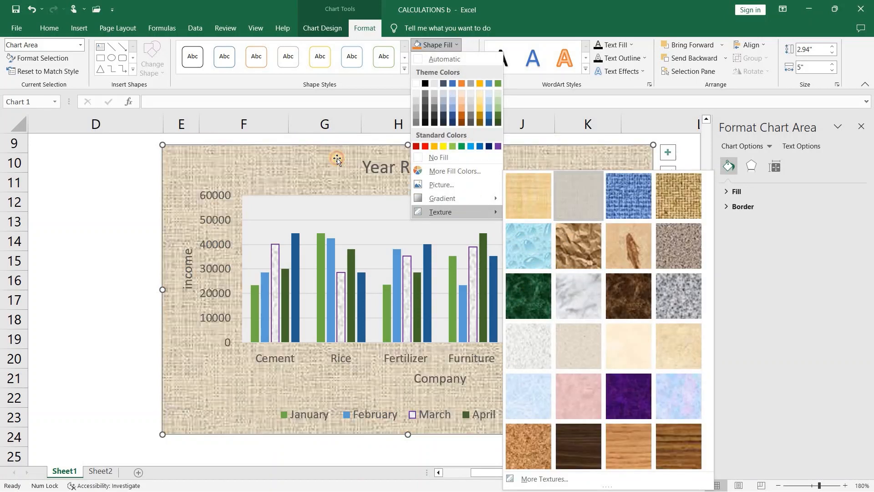
pyautogui.click(579, 196)
pyautogui.click(34, 8)
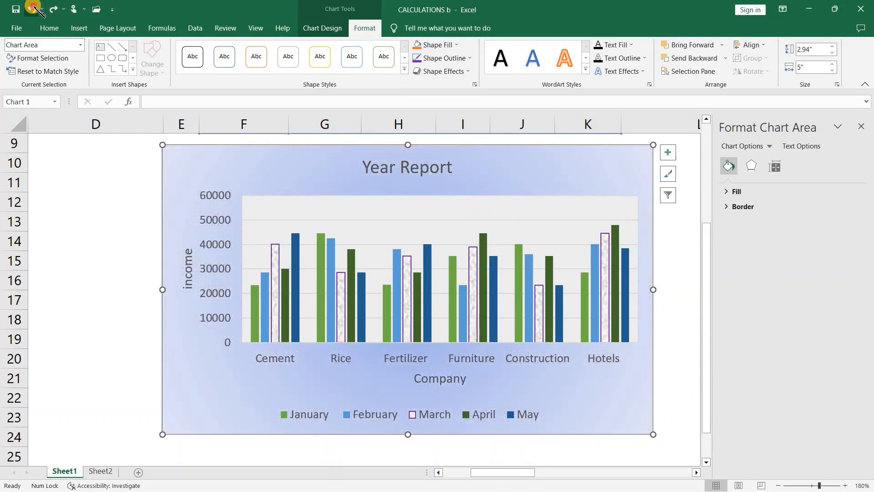
pyautogui.click(33, 7)
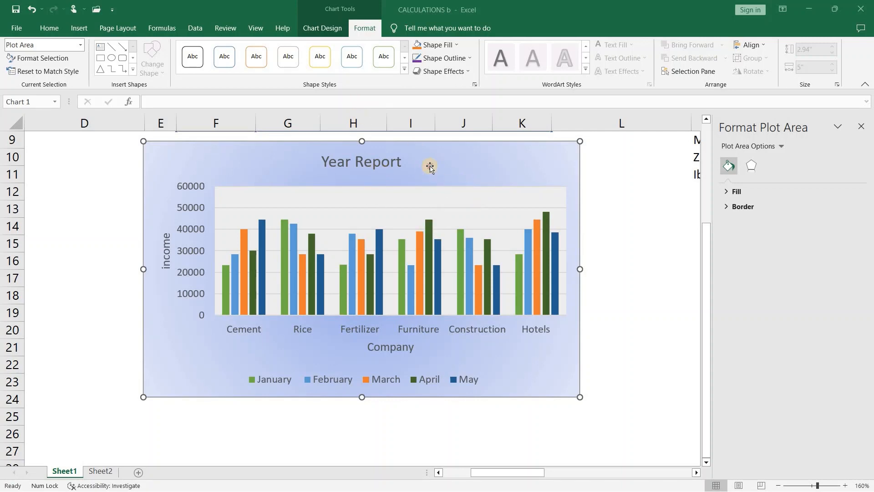
# - Switch the chart's rows and columns so the months form the categories, and switch them back to the products
pyautogui.click(322, 28)
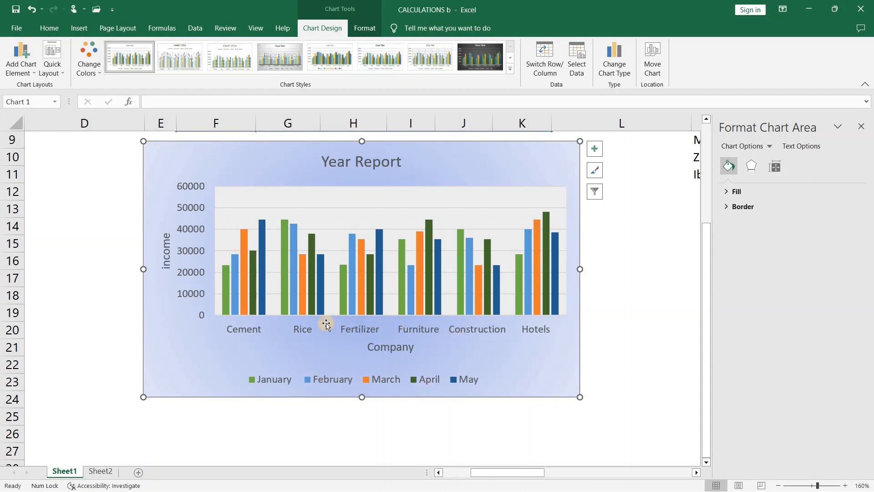
pyautogui.click(557, 70)
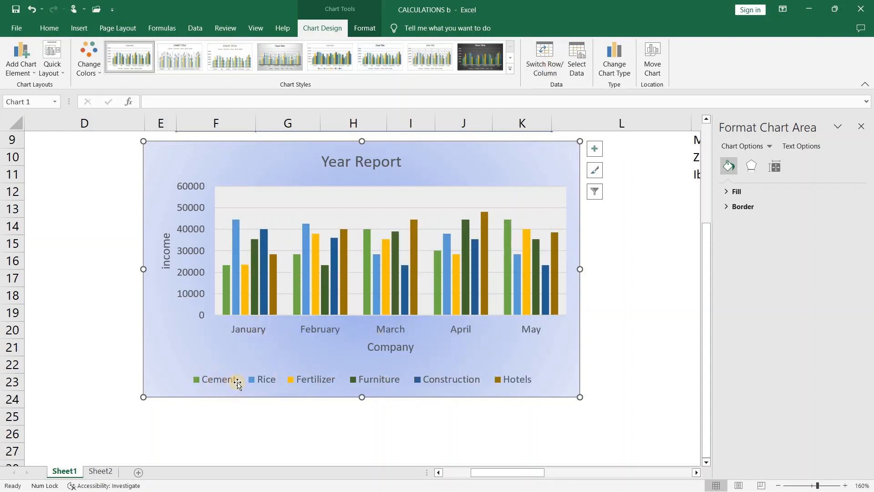
pyautogui.click(547, 60)
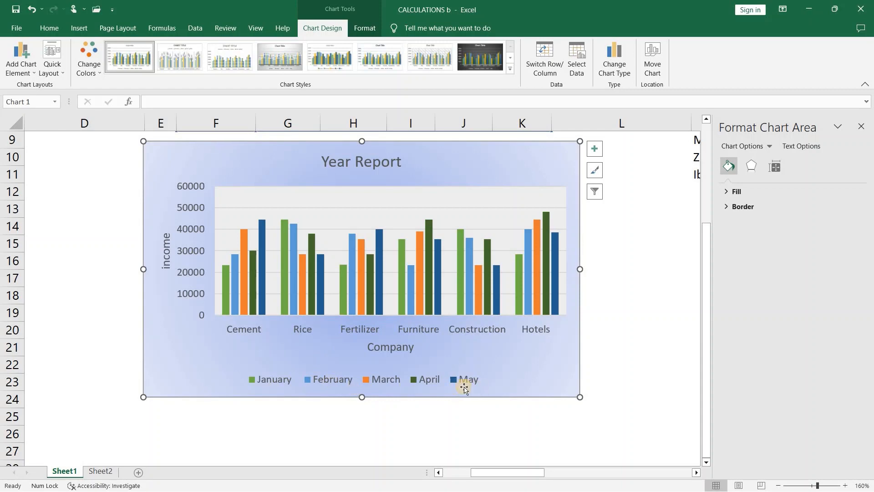
# - Open the chart's data source settings, switch its rows and columns so the months form the categories, and switch them back to the products
pyautogui.click(779, 486)
pyautogui.click(779, 486)
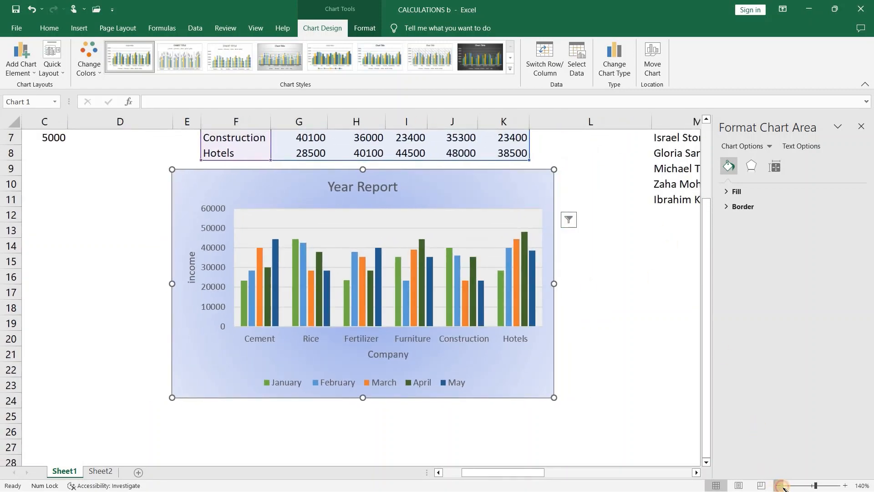
pyautogui.click(779, 486)
pyautogui.click(779, 486)
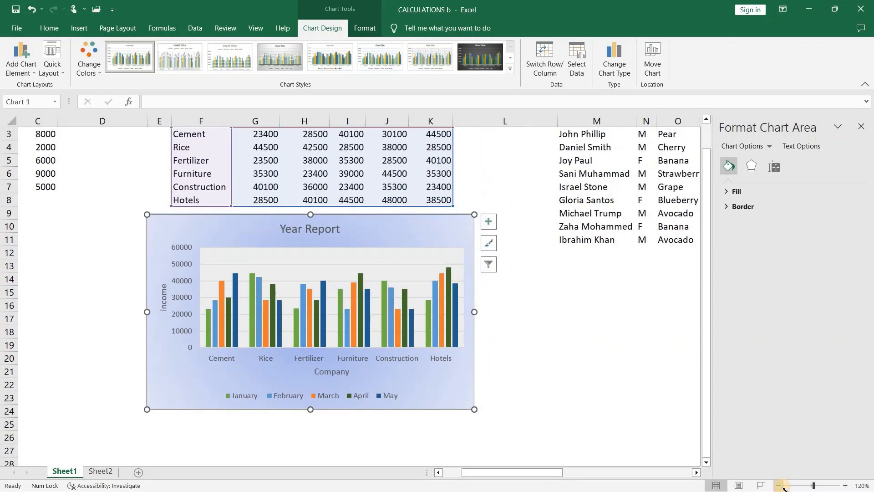
pyautogui.click(779, 485)
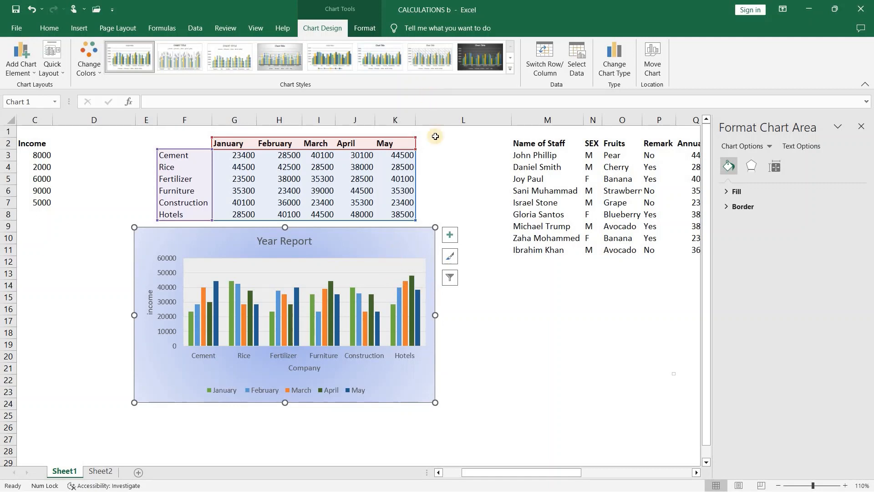
pyautogui.click(313, 179)
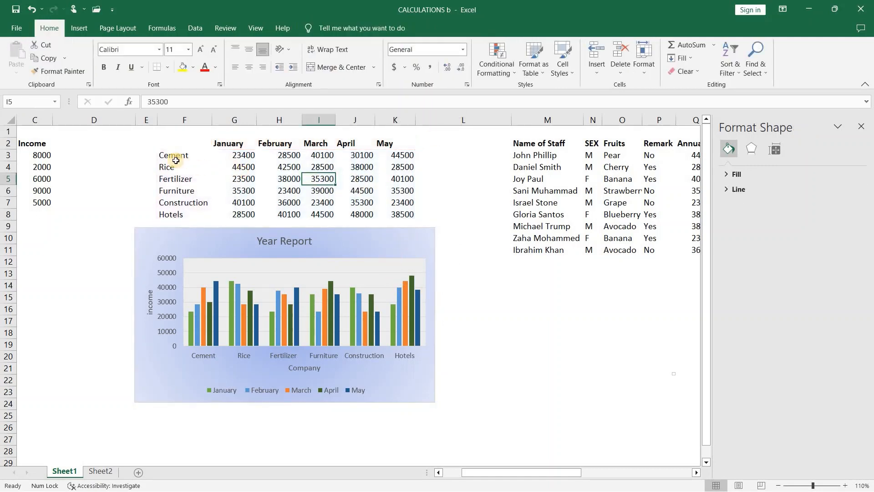
pyautogui.click(196, 241)
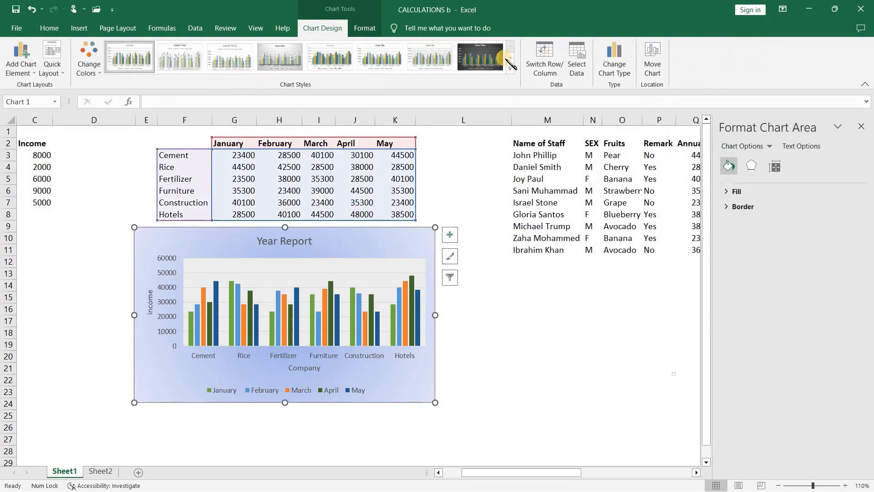
pyautogui.click(583, 68)
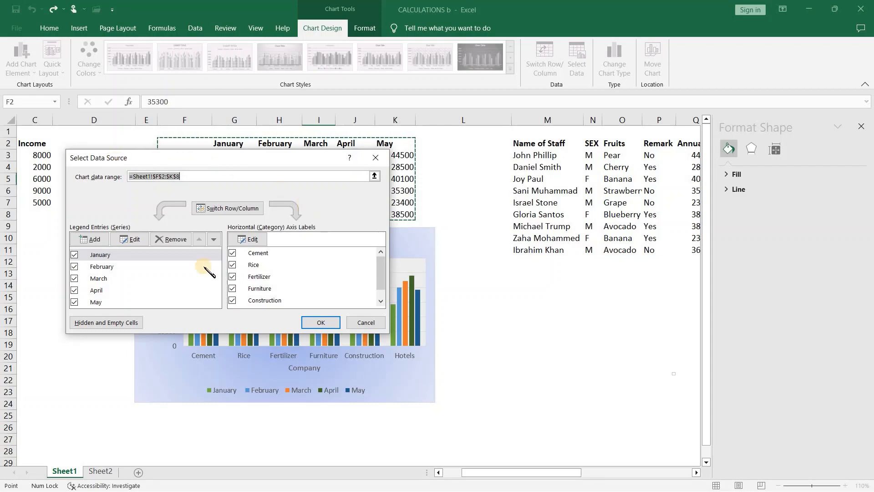
pyautogui.moveTo(269, 158); pyautogui.dragTo(649, 149)
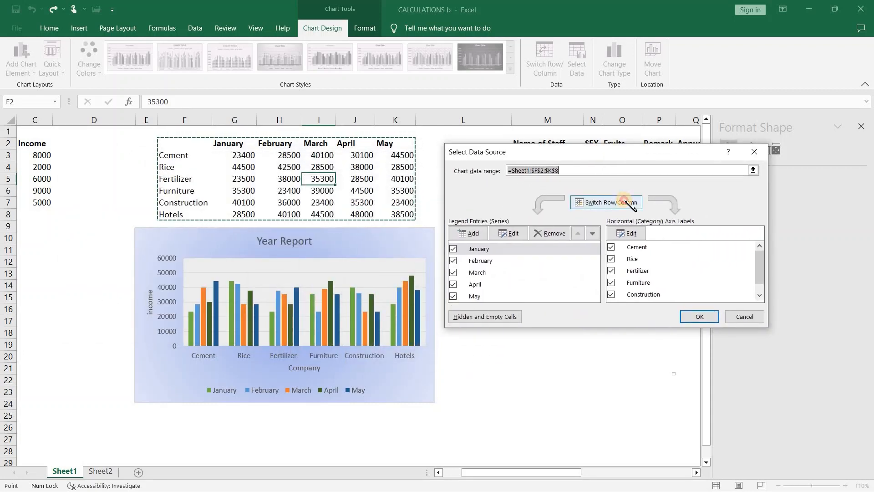
pyautogui.click(630, 203)
pyautogui.click(629, 204)
pyautogui.click(630, 203)
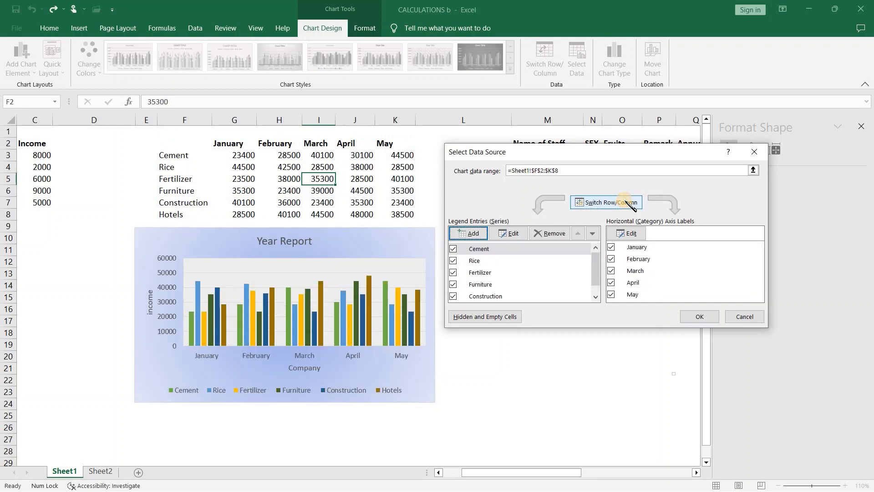
pyautogui.click(630, 203)
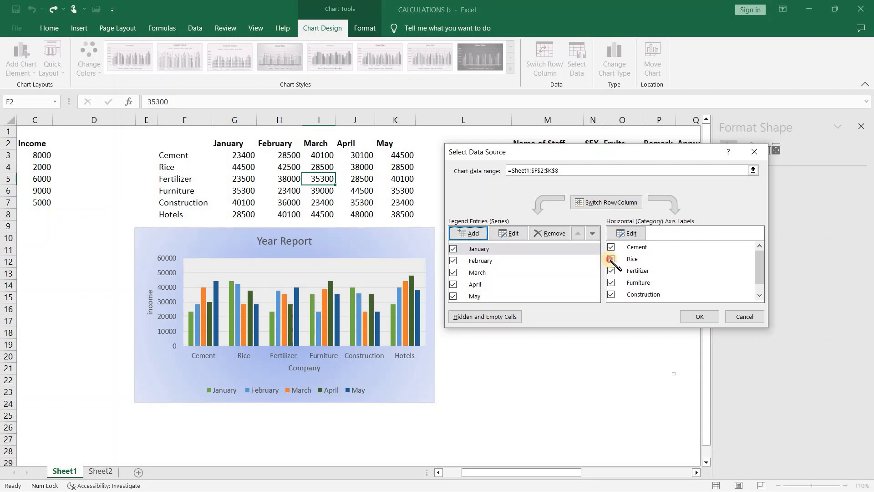
# - Exclude the Rice and Fertilizer categories from the chart's data source, and undo the exclusion
pyautogui.click(611, 259)
pyautogui.click(611, 270)
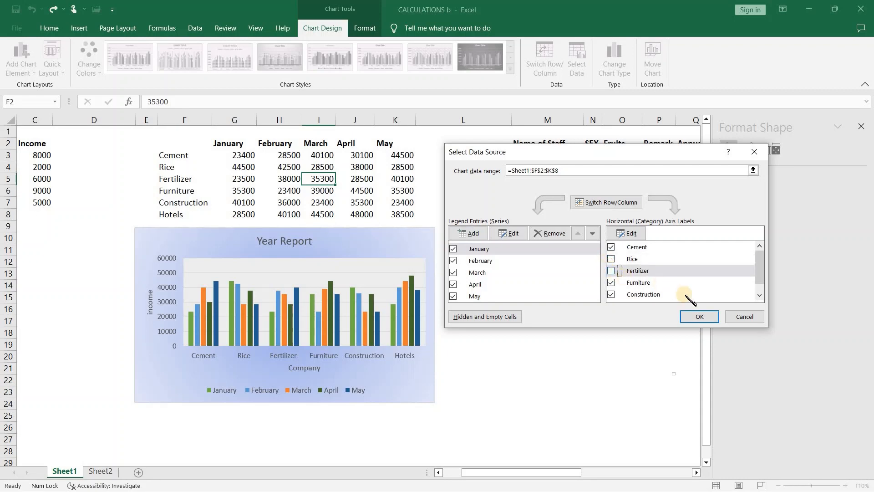
pyautogui.click(698, 316)
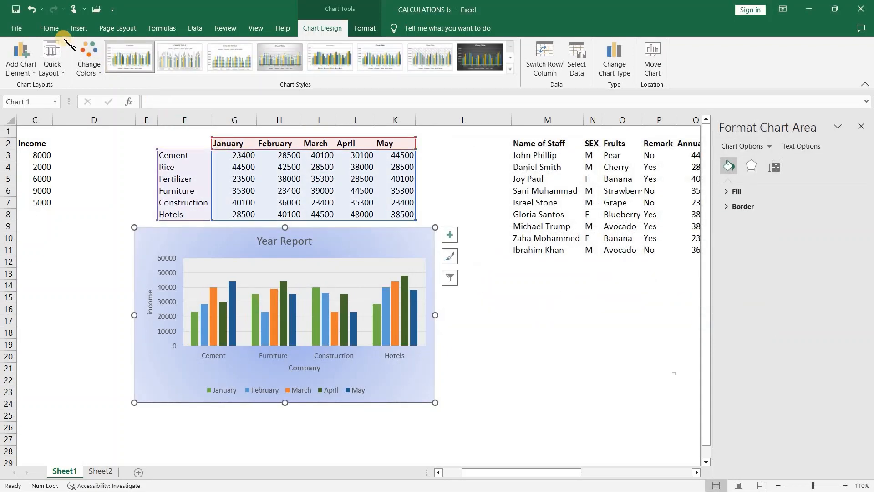
pyautogui.click(32, 10)
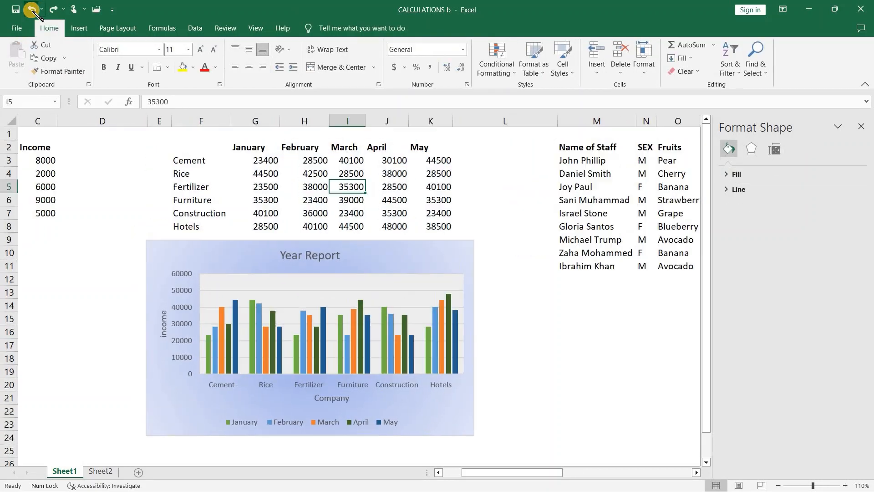
# - Deselect the Rice and Fertilizer categories in the chart's filter, and select both again without applying
pyautogui.click(409, 318)
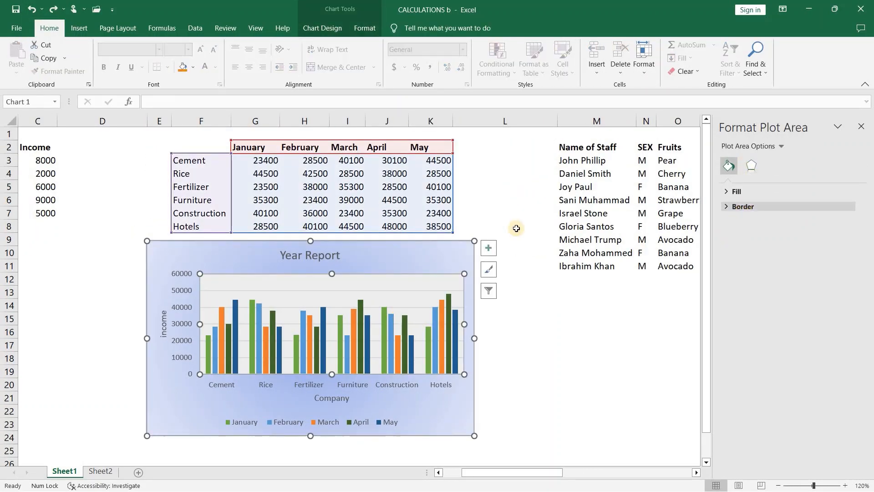
pyautogui.click(432, 253)
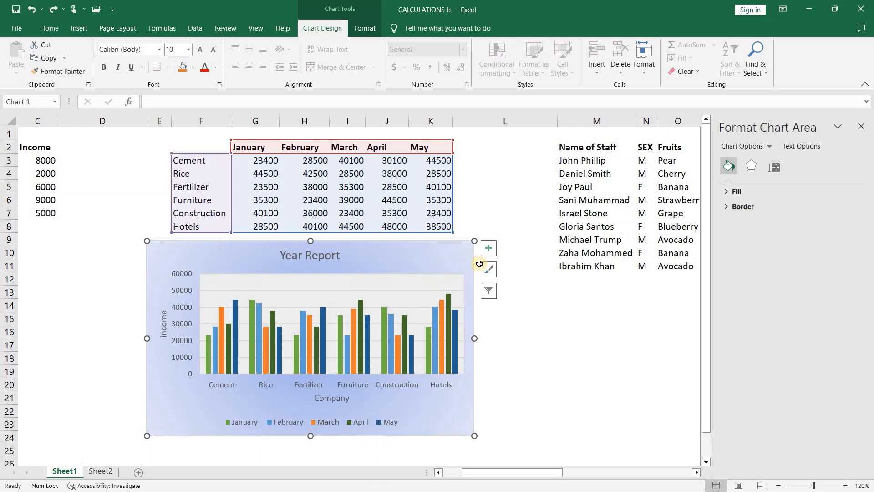
pyautogui.click(490, 292)
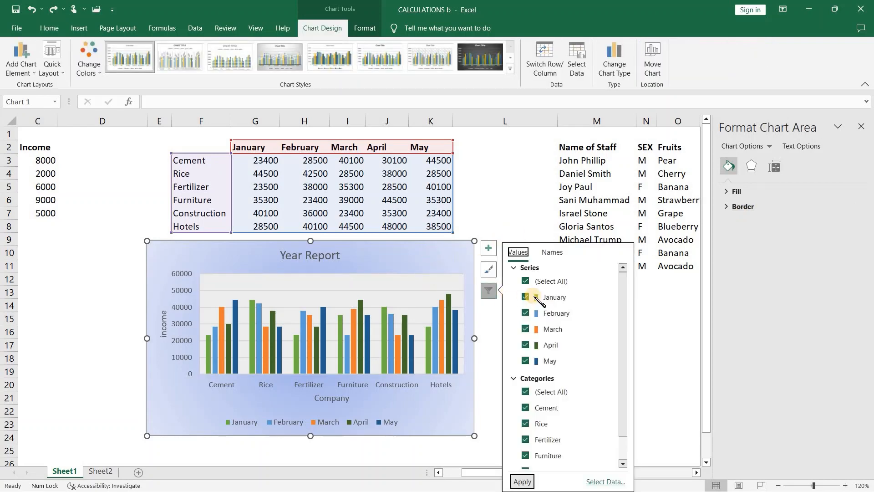
pyautogui.click(527, 426)
pyautogui.click(531, 438)
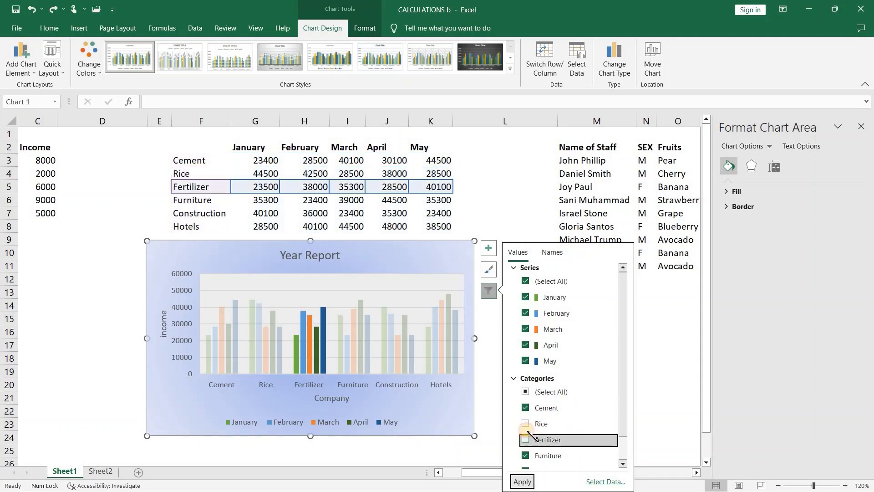
pyautogui.click(526, 424)
pyautogui.click(528, 440)
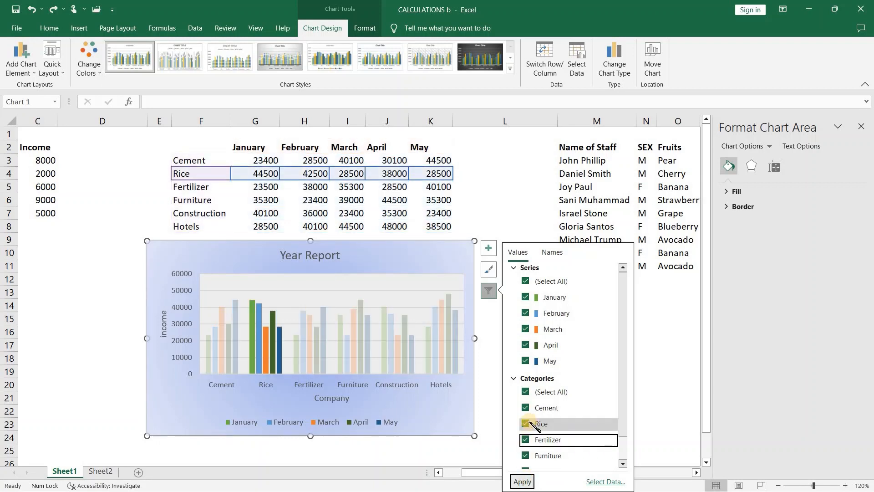
# - Filter the Rice category out of the chart, and restore it with the same filter
pyautogui.click(526, 424)
pyautogui.click(522, 482)
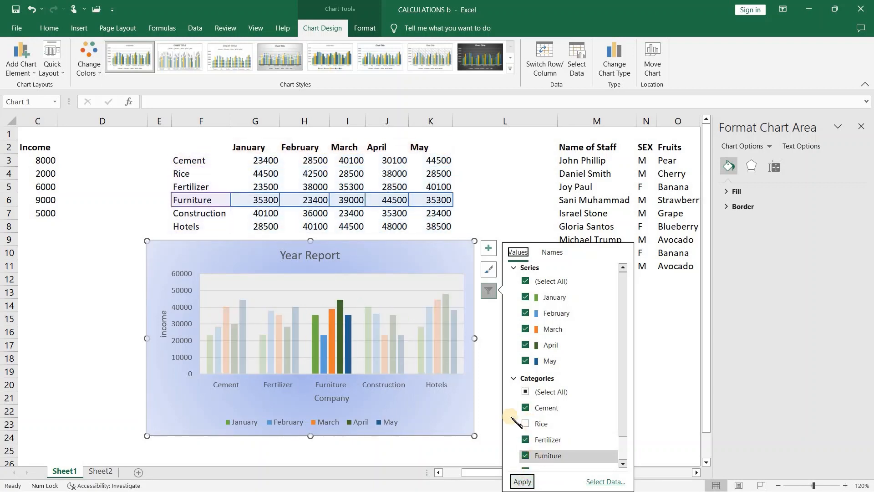
pyautogui.click(526, 423)
pyautogui.click(522, 481)
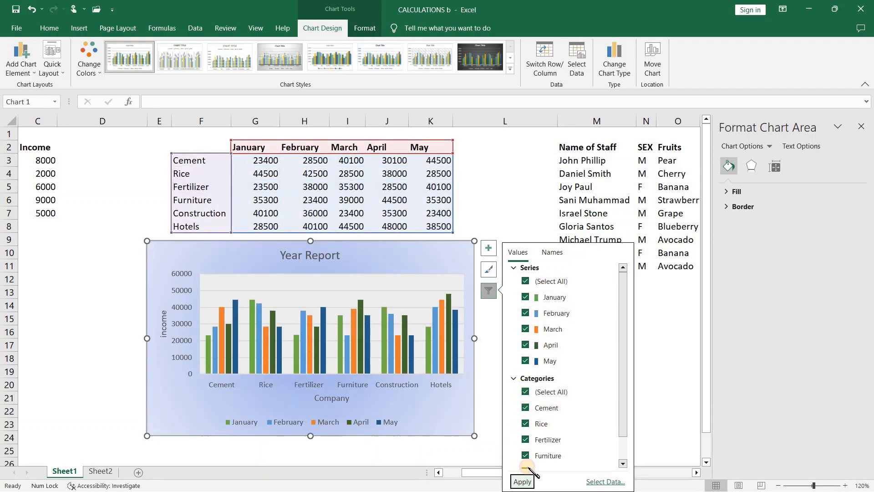
pyautogui.click(489, 270)
pyautogui.click(489, 290)
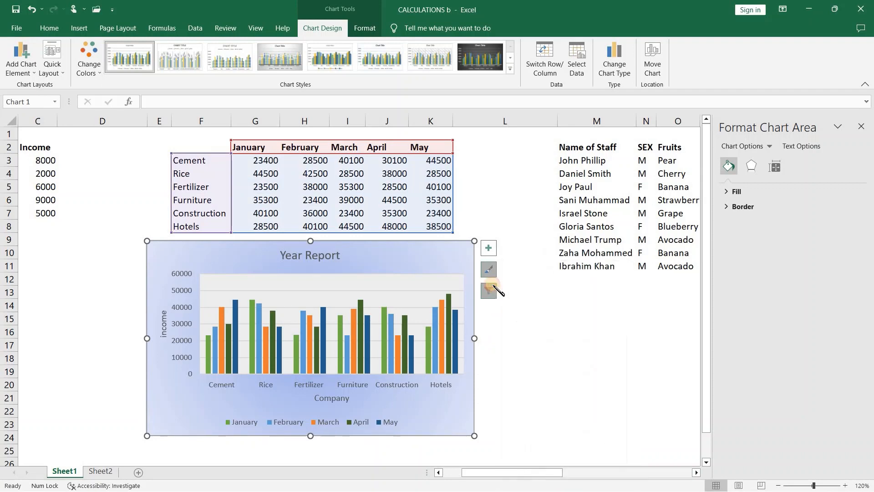
pyautogui.click(444, 269)
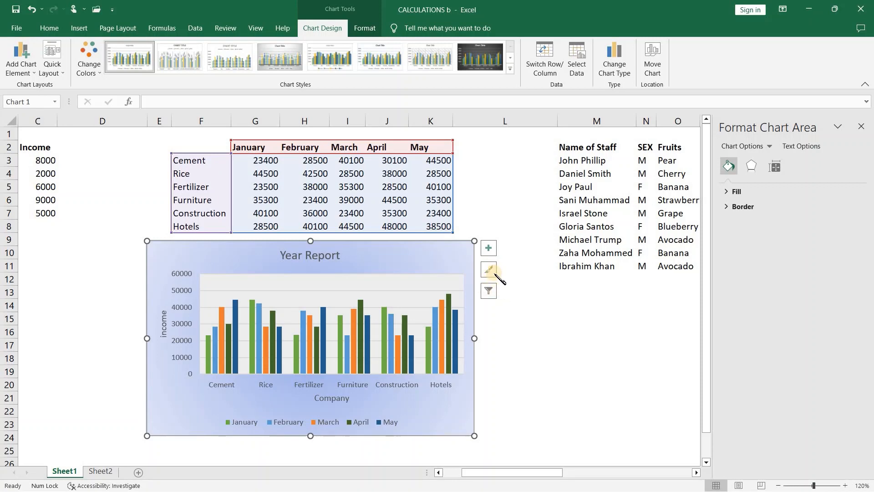
pyautogui.click(488, 290)
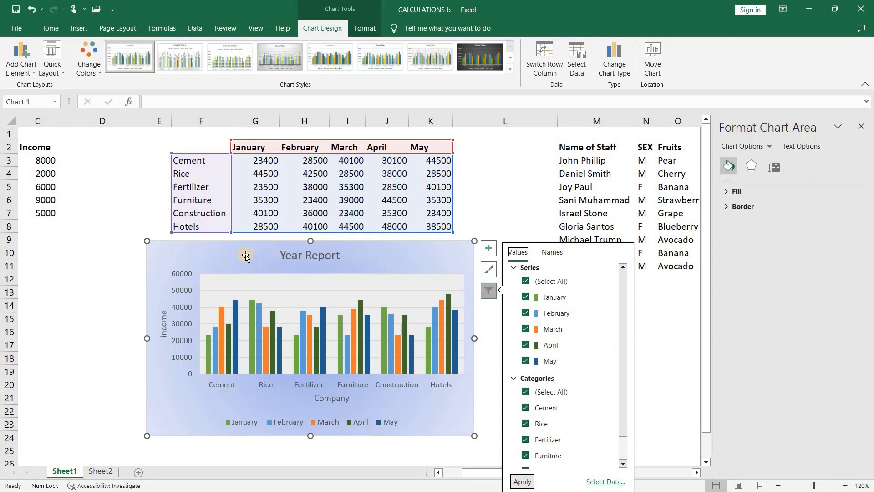
pyautogui.click(500, 212)
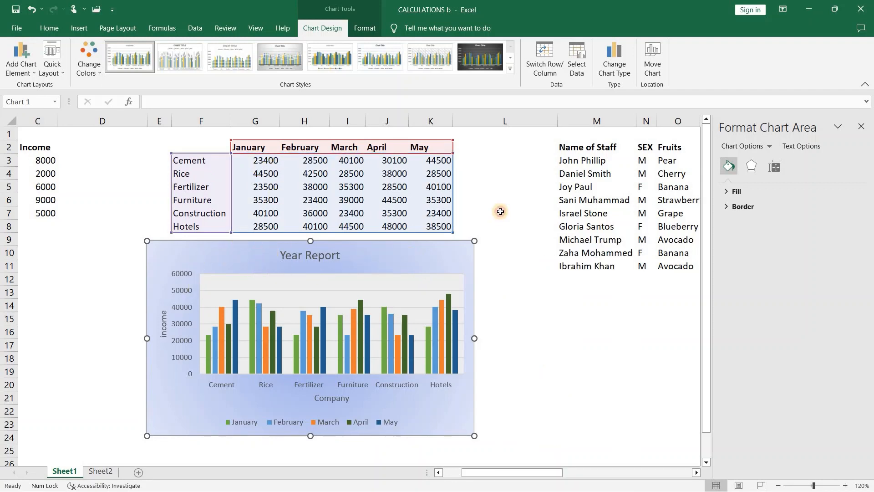
pyautogui.click(501, 211)
pyautogui.click(439, 263)
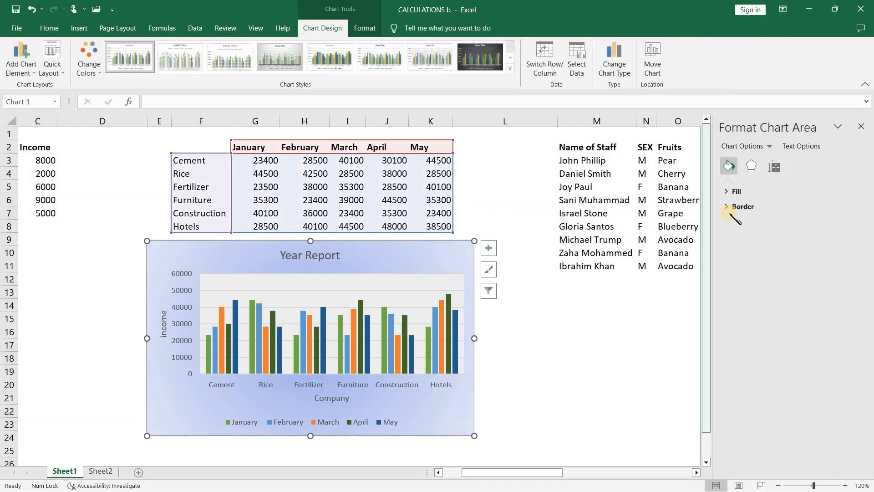
# - Examine the formatting options of the January series, the major gridlines and the plot area, including the plot area's effects and border
pyautogui.click(384, 310)
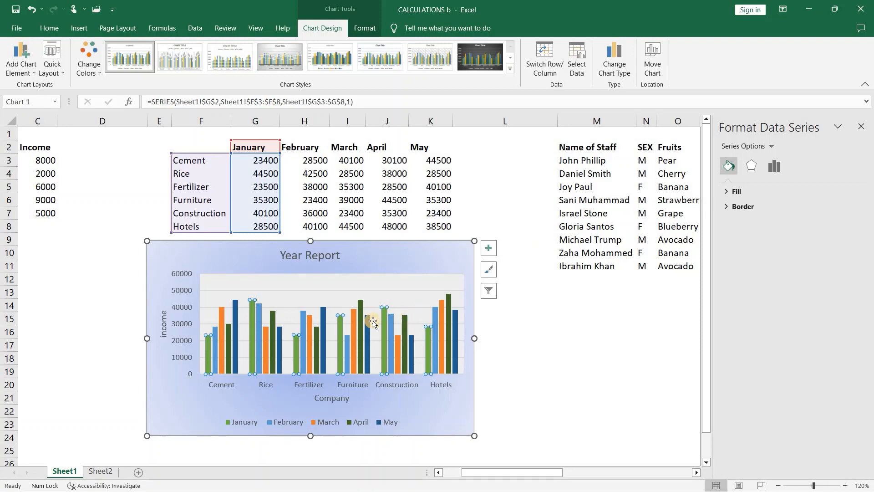
pyautogui.moveTo(385, 316)
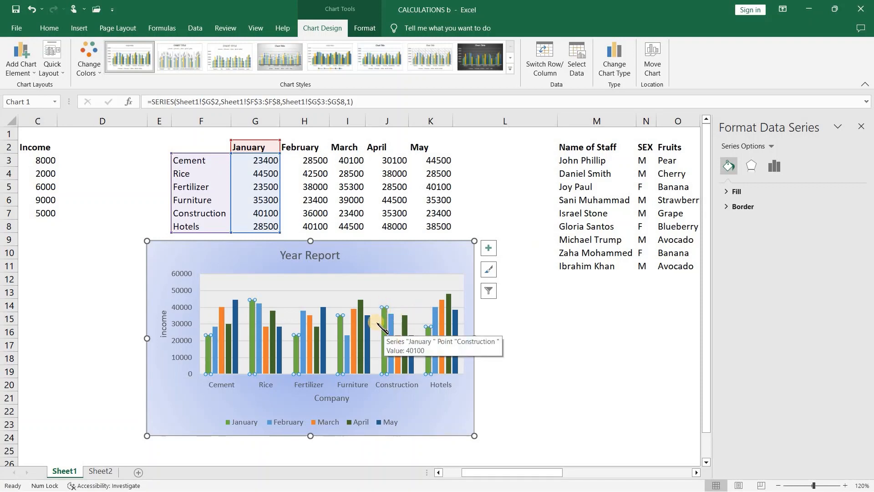
pyautogui.click(390, 290)
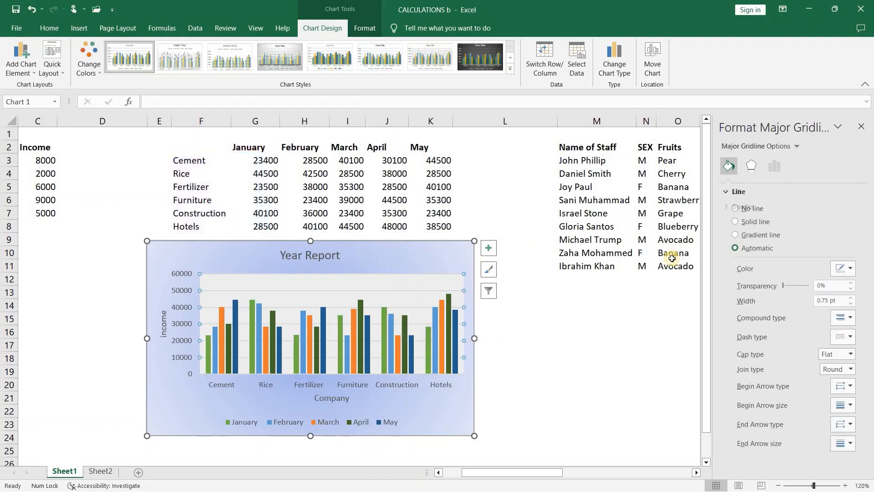
pyautogui.click(861, 126)
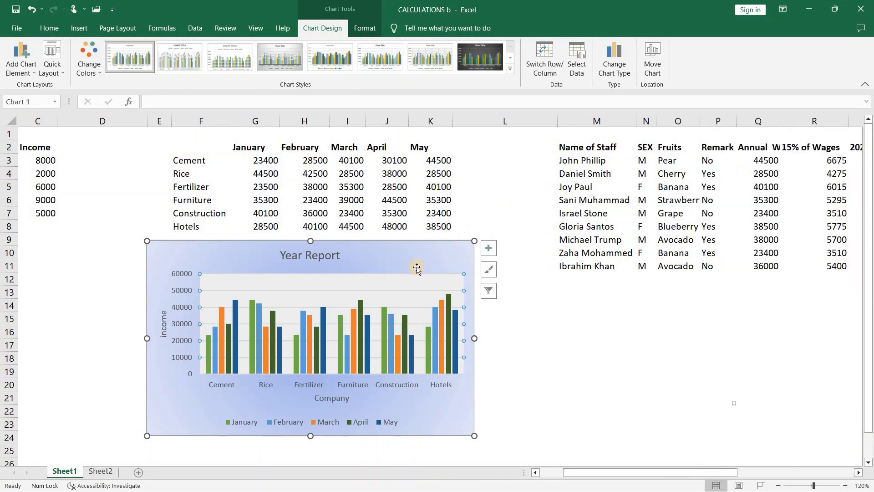
pyautogui.doubleClick(403, 294)
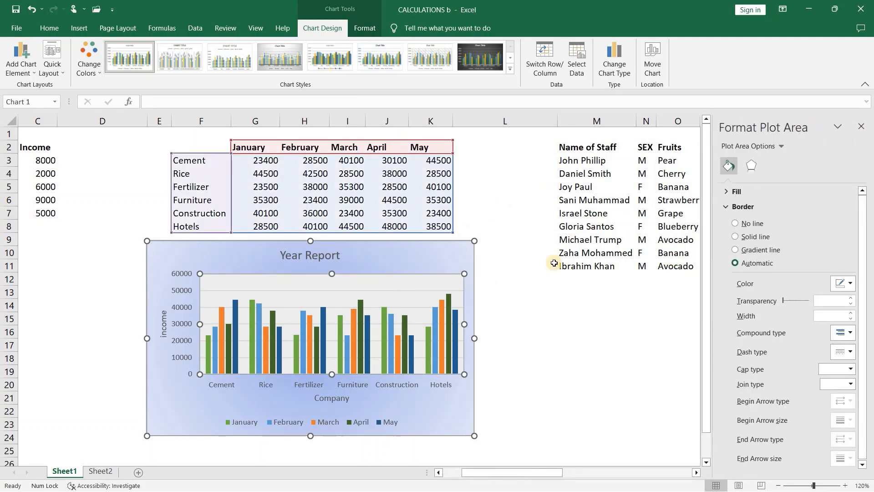
pyautogui.click(752, 166)
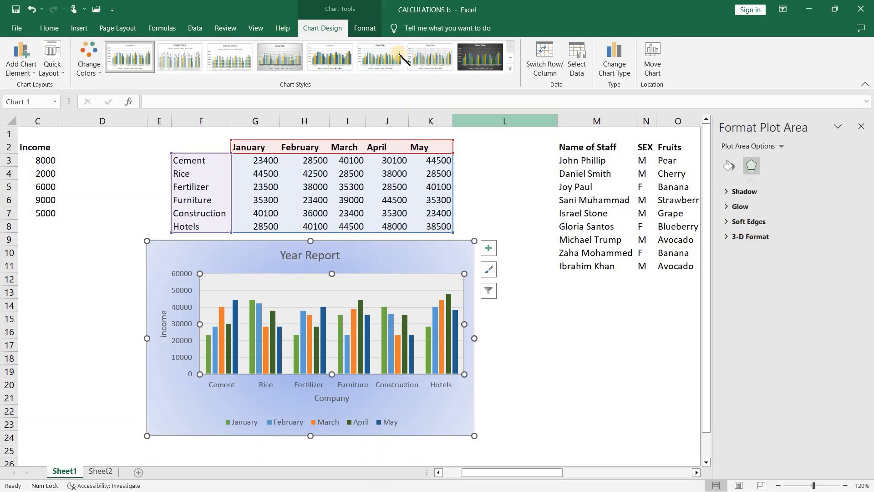
pyautogui.click(365, 28)
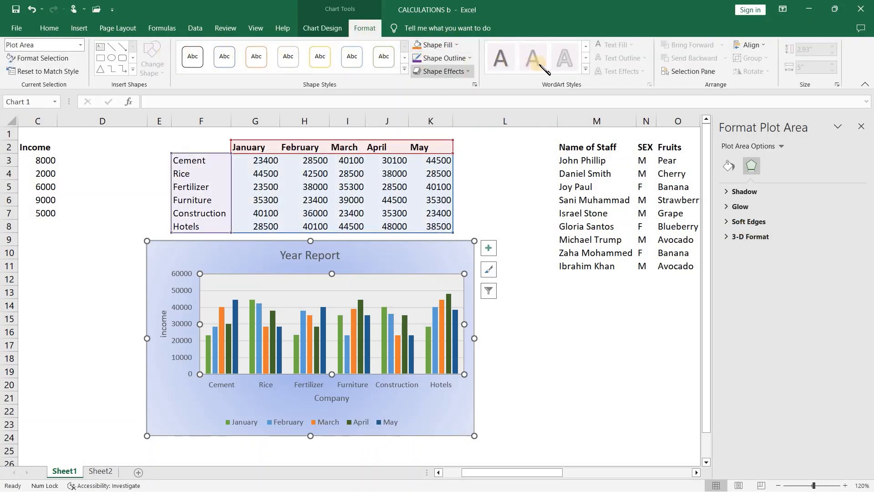
pyautogui.click(729, 166)
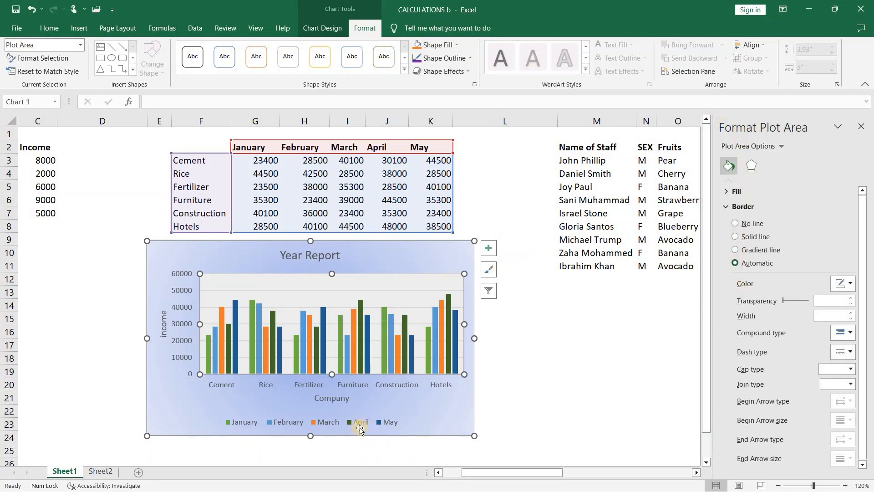
# - Examine the formatting options of the Company axis title and the horizontal axis, including the axis's alignment settings and axis options
pyautogui.click(336, 400)
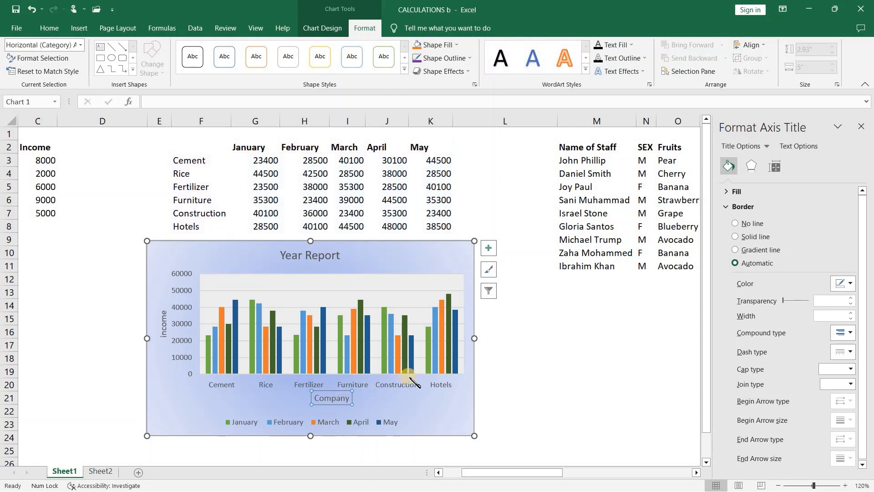
pyautogui.click(387, 386)
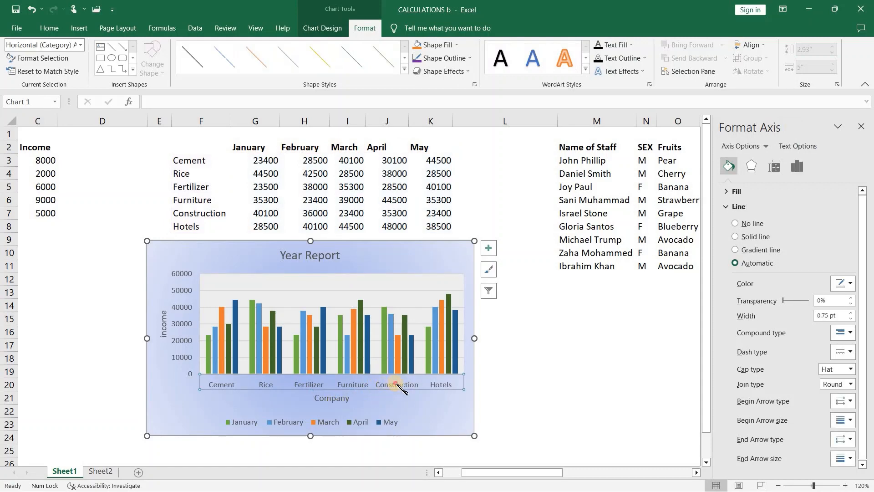
pyautogui.click(775, 167)
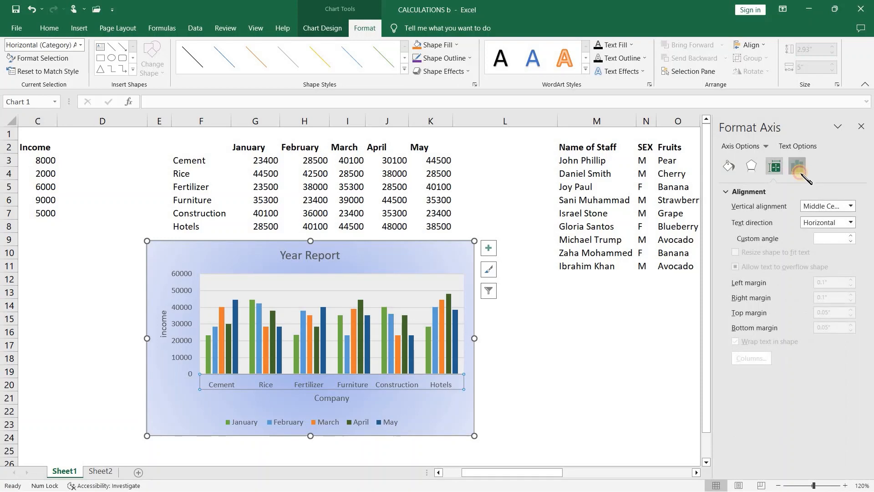
pyautogui.click(798, 167)
# - Move the Year Report chart from Sheet1 to Sheet2 as an embedded object
pyautogui.click(298, 291)
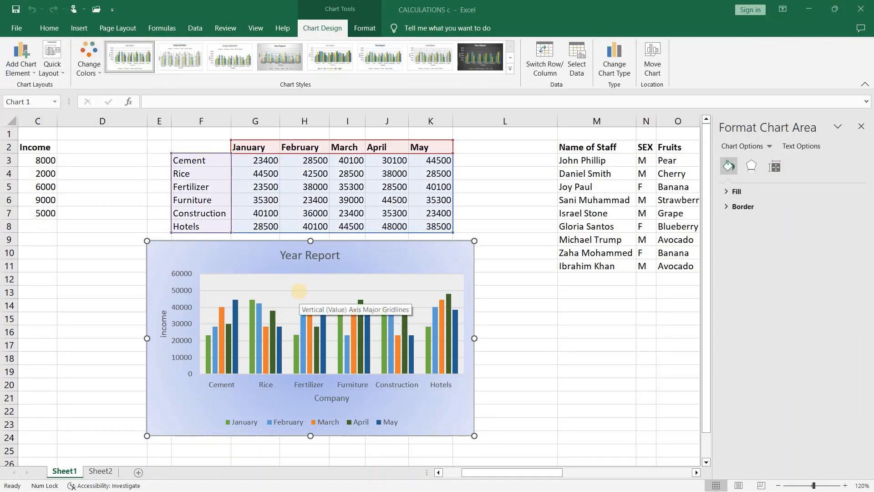
pyautogui.click(324, 317)
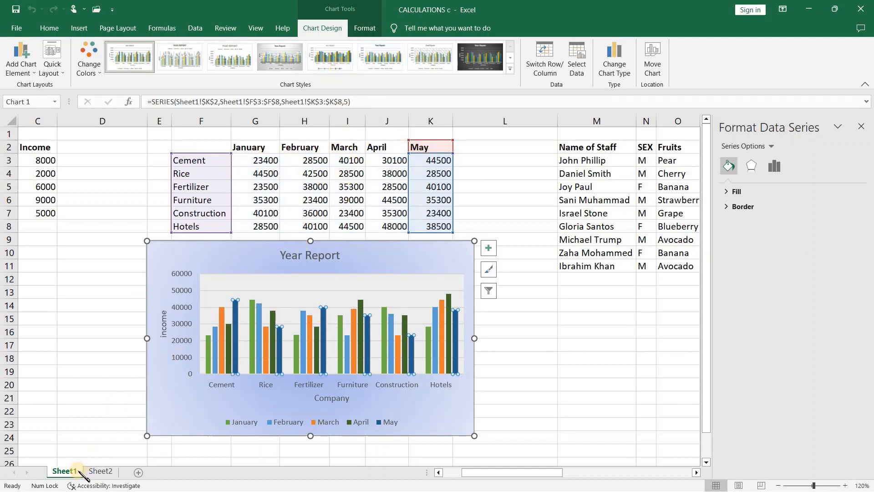
pyautogui.click(241, 308)
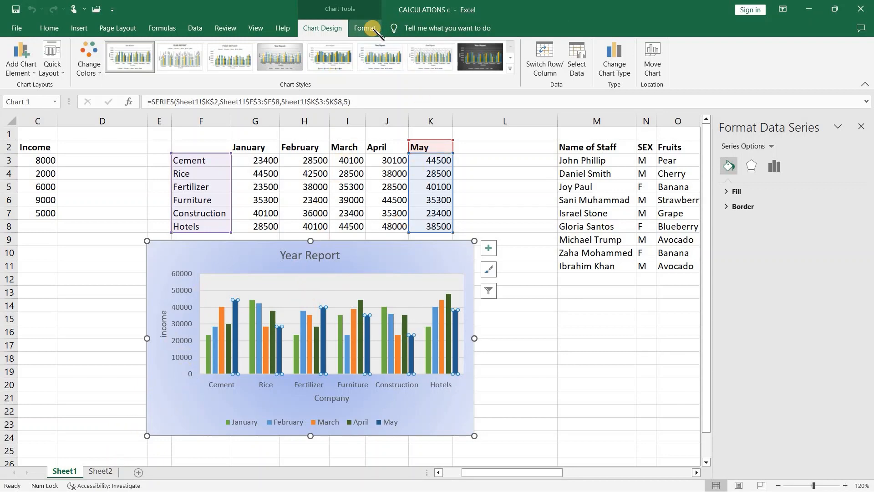
pyautogui.click(663, 70)
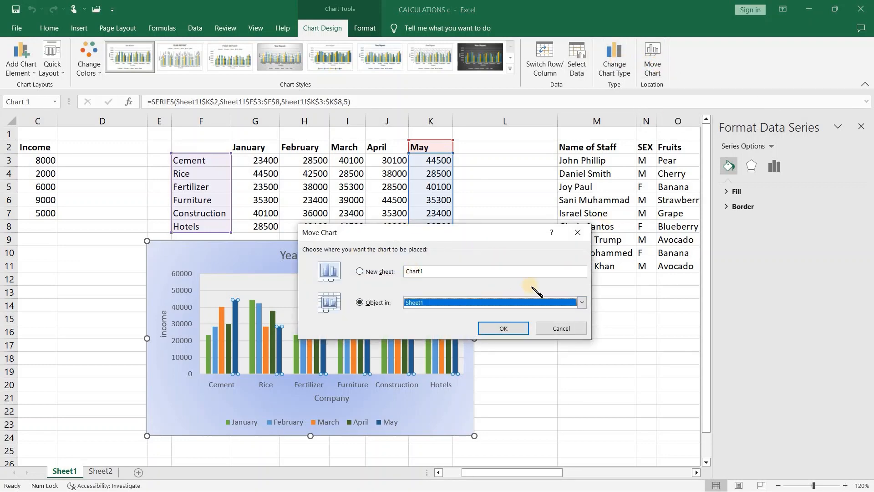
pyautogui.click(582, 303)
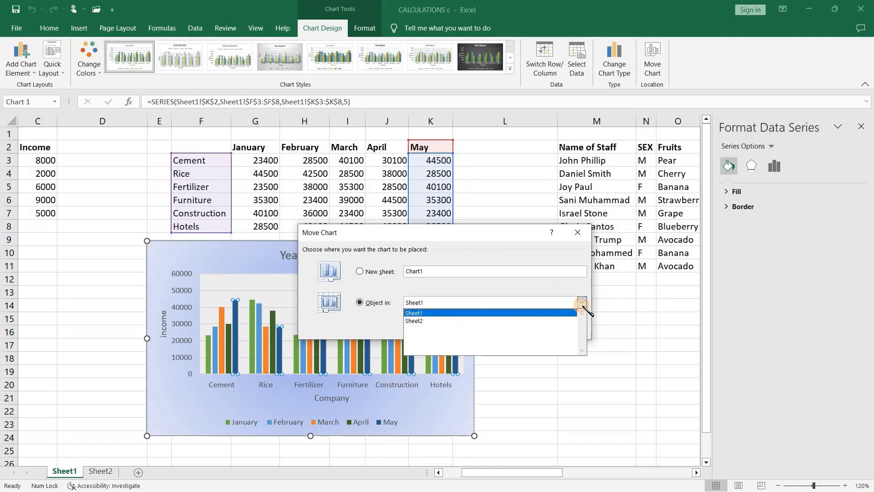
pyautogui.click(515, 320)
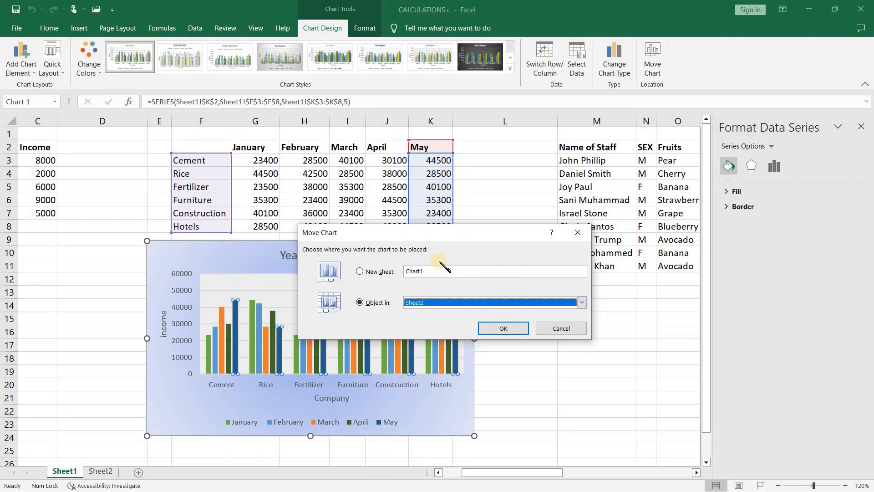
pyautogui.click(505, 329)
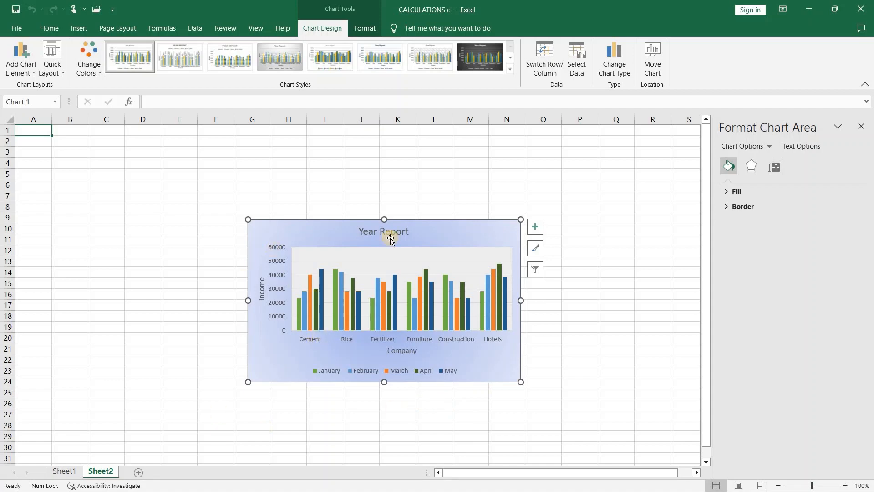
# - Convert the monthly company data in F2:K8 on Sheet1 into a table with headers
pyautogui.click(74, 474)
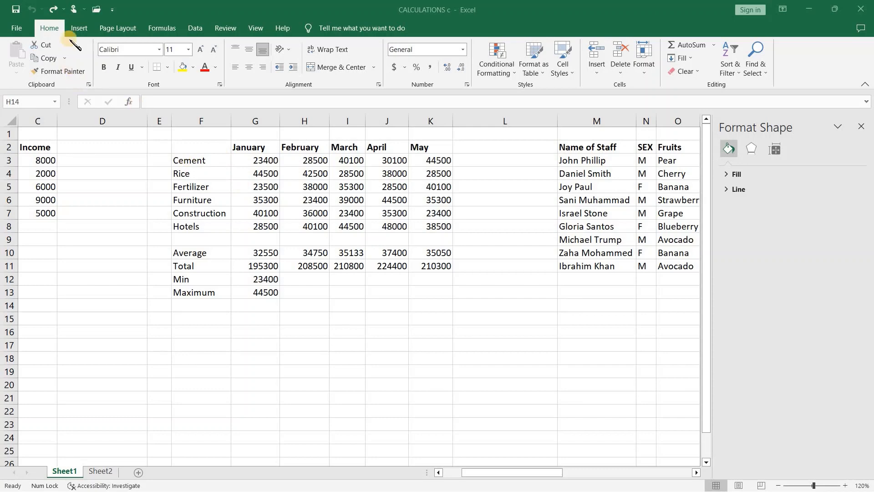
pyautogui.click(81, 26)
pyautogui.click(81, 26)
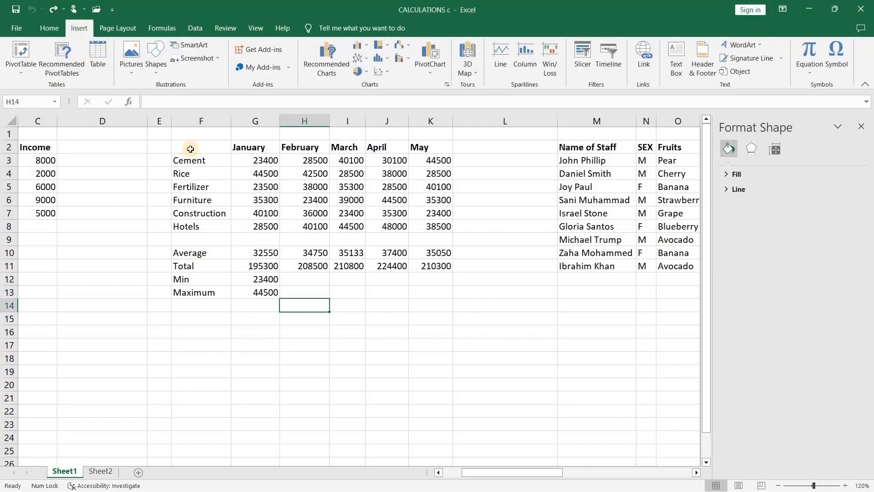
pyautogui.moveTo(189, 149); pyautogui.dragTo(446, 223)
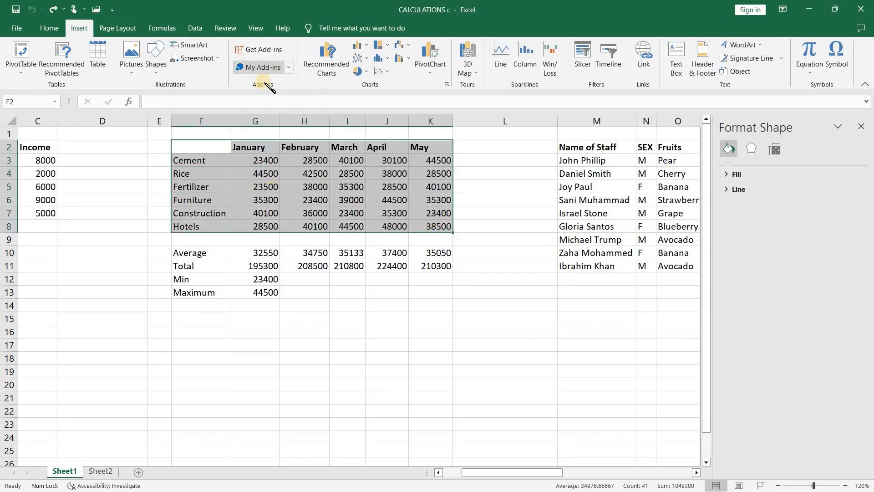
pyautogui.click(104, 59)
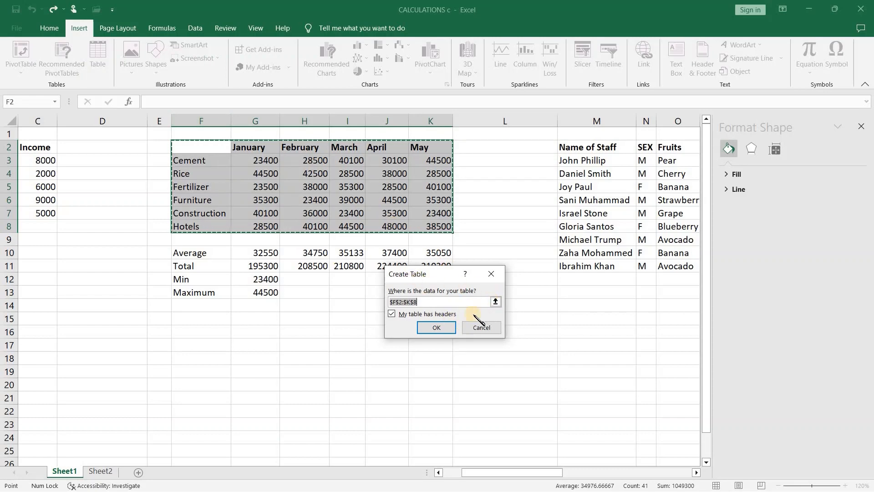
pyautogui.click(394, 314)
pyautogui.click(393, 314)
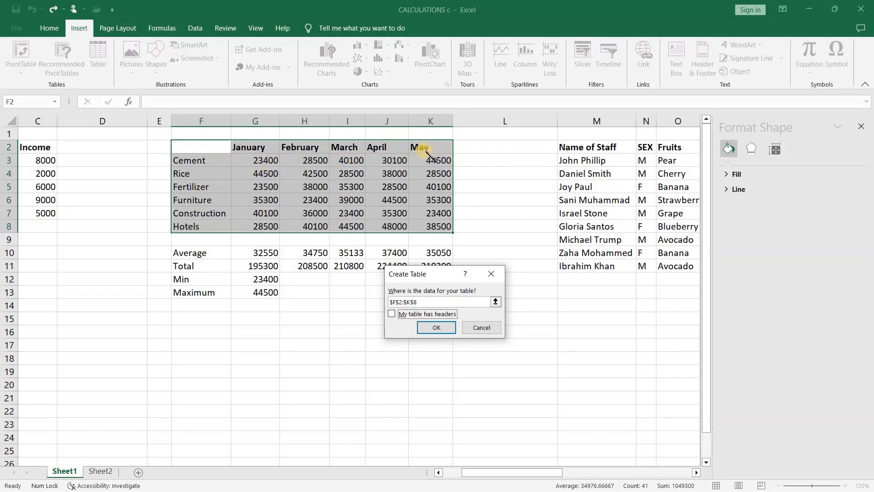
pyautogui.click(392, 314)
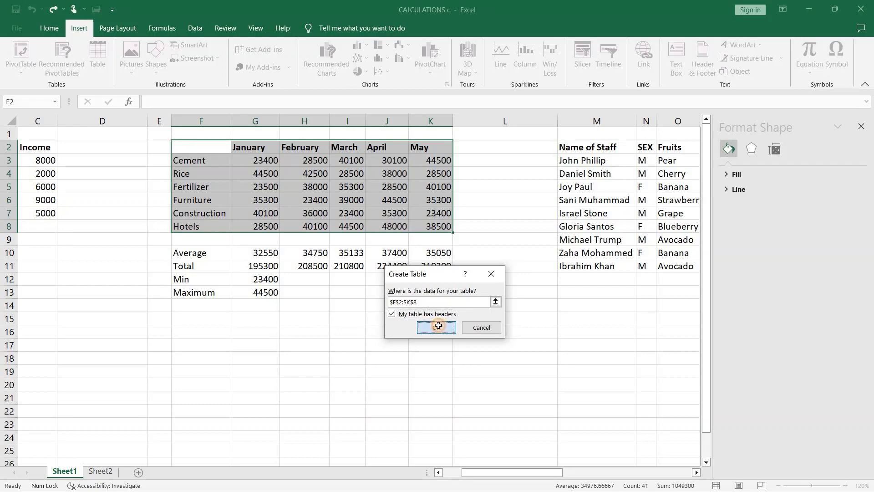
pyautogui.click(438, 327)
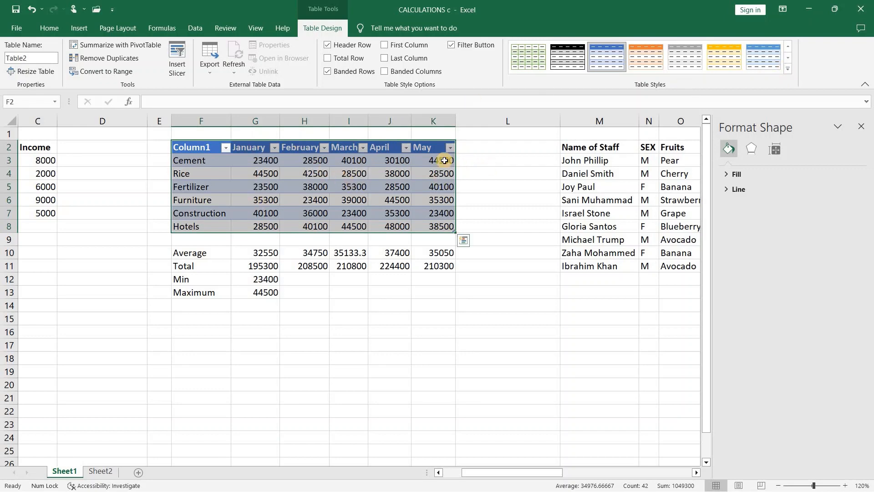
# - Apply a blue gridded table style from the Medium group, try banded rows and banded columns, and leave both off
pyautogui.click(788, 69)
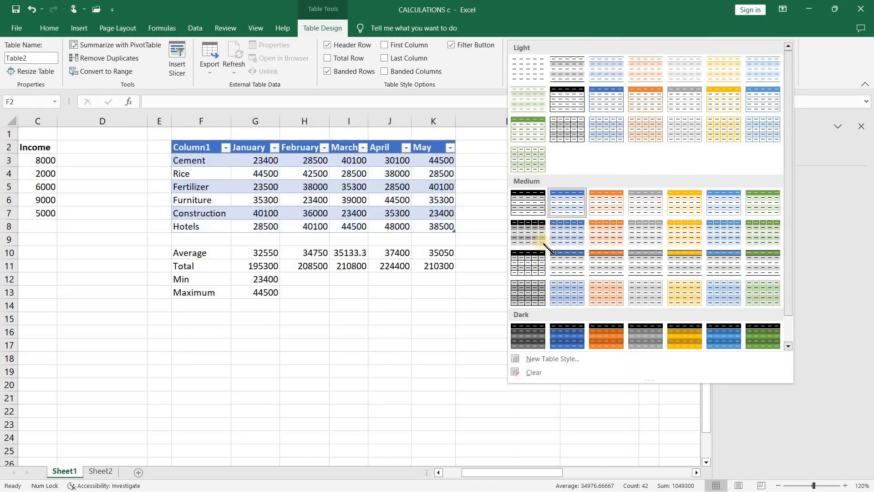
pyautogui.click(578, 288)
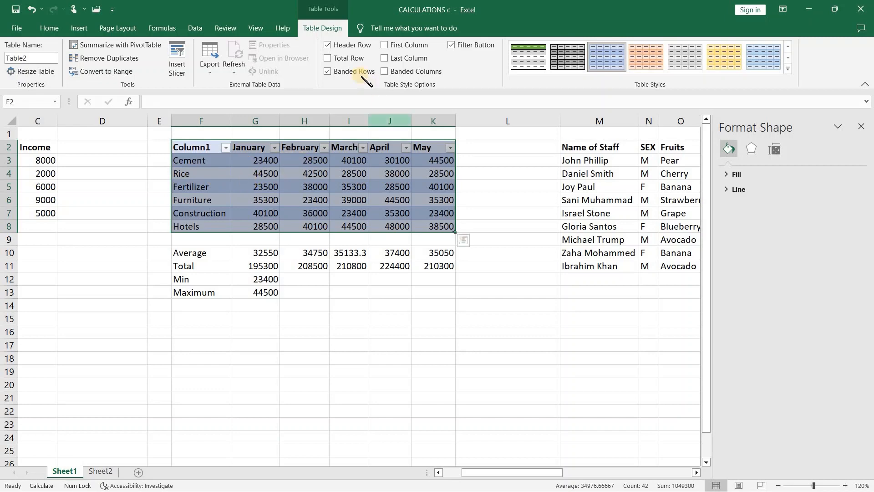
pyautogui.click(329, 70)
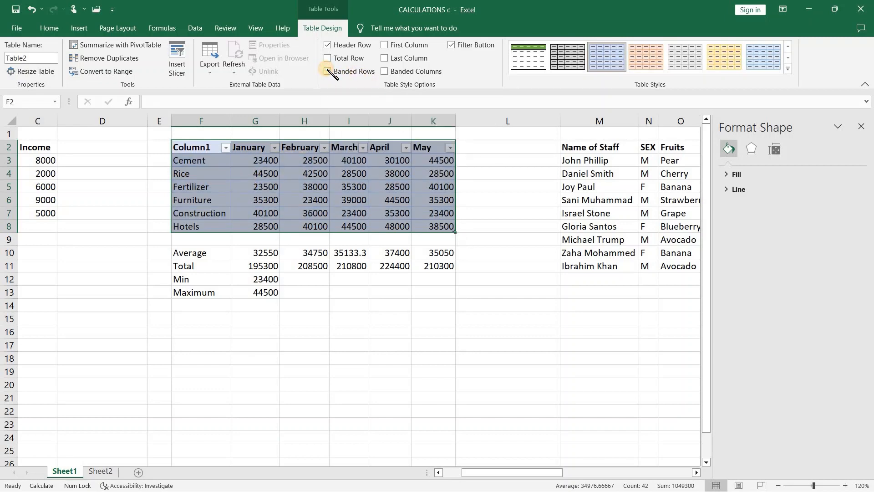
pyautogui.click(328, 71)
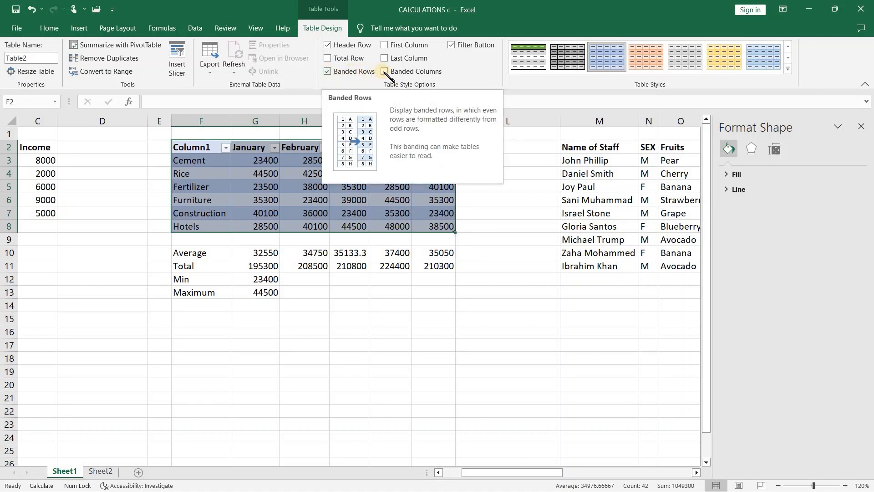
pyautogui.click(327, 71)
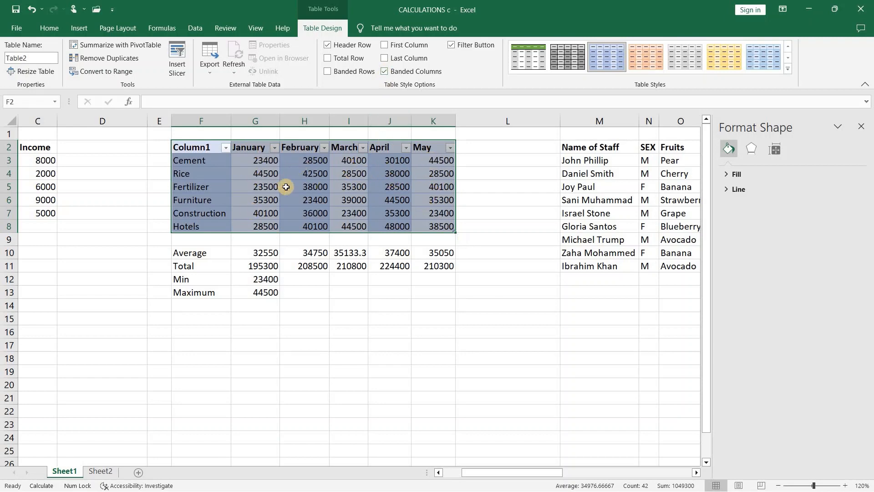
pyautogui.click(384, 72)
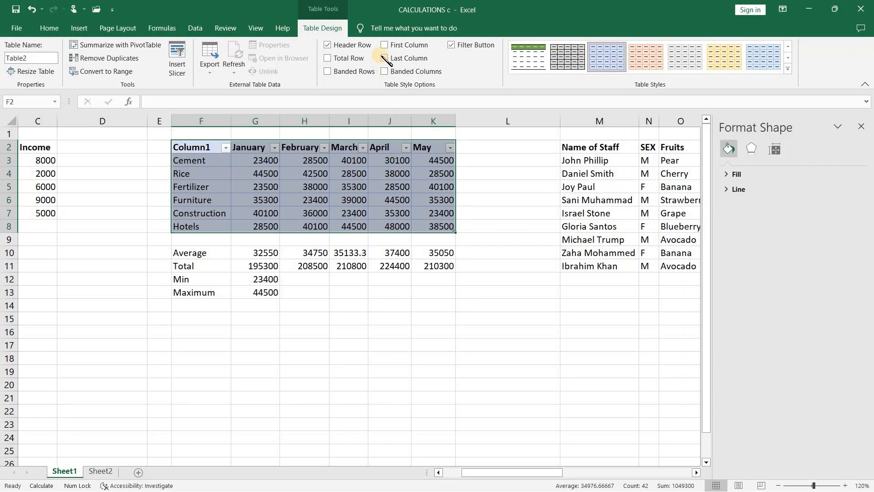
# - Try the First Column and Last Column emphasis on the table, turning each one off again
pyautogui.click(385, 47)
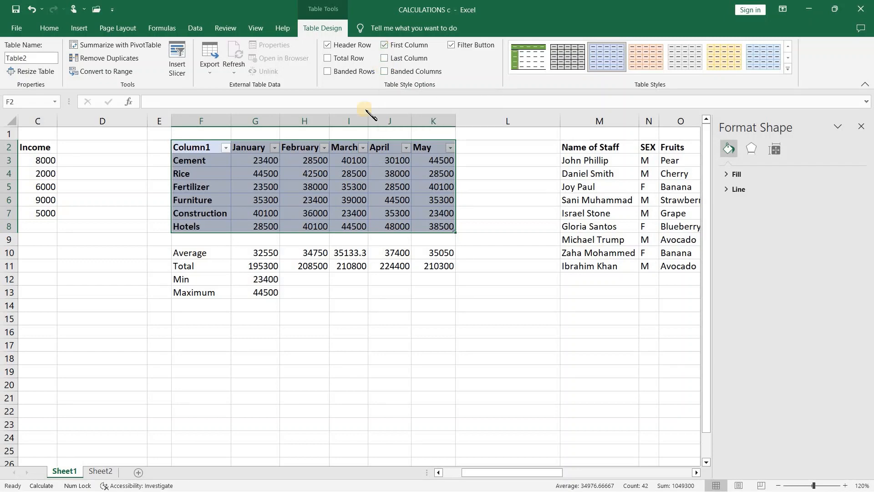
pyautogui.click(385, 46)
pyautogui.click(386, 60)
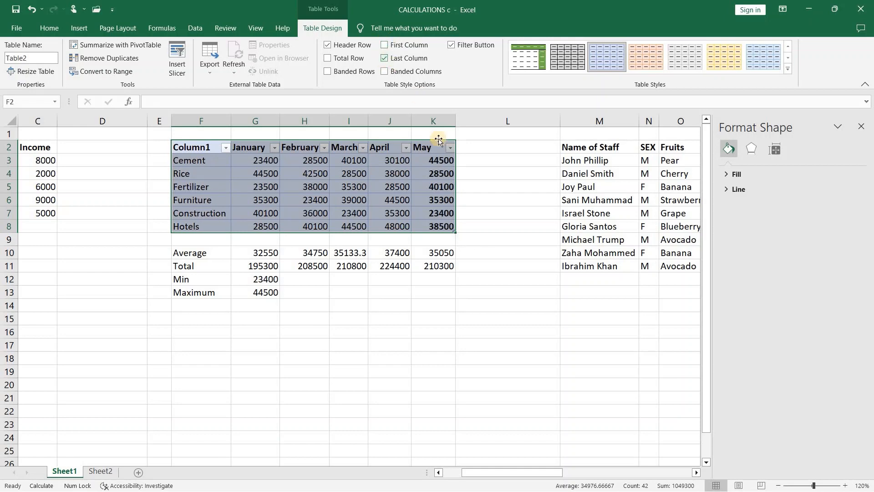
pyautogui.click(385, 58)
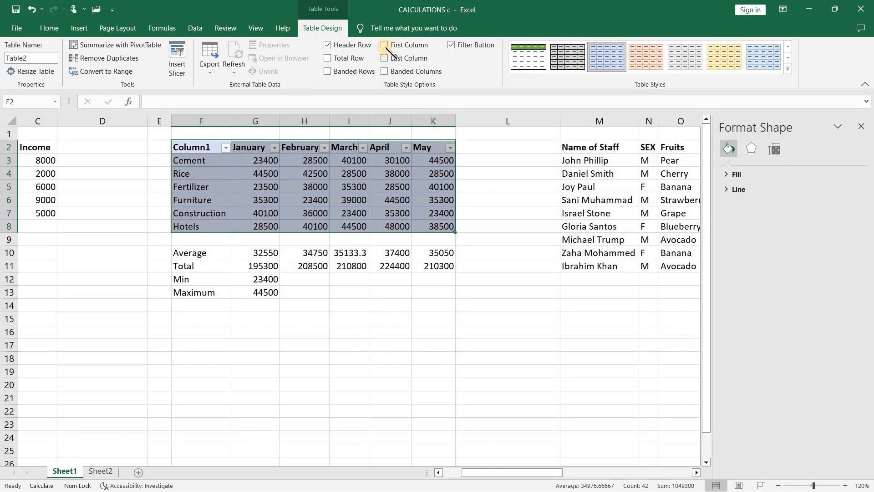
# - Rename the table's first column header in cell F2 to Company
pyautogui.doubleClick(210, 145)
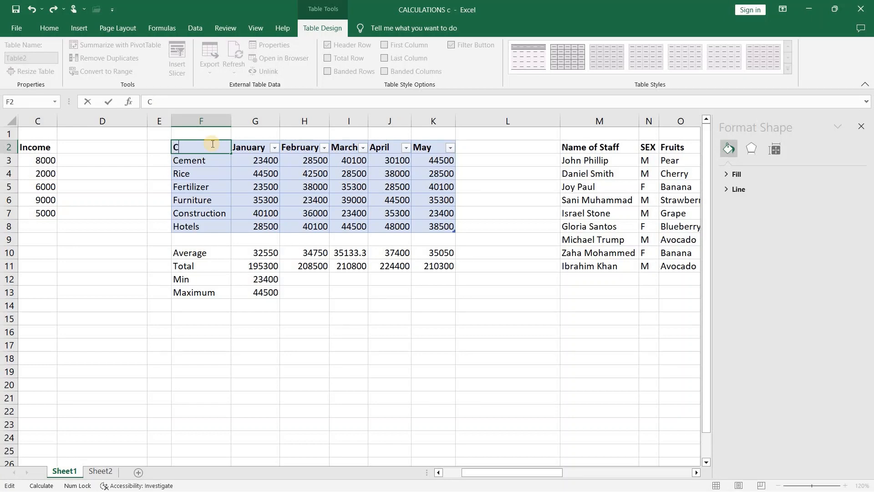
pyautogui.write('ompany')
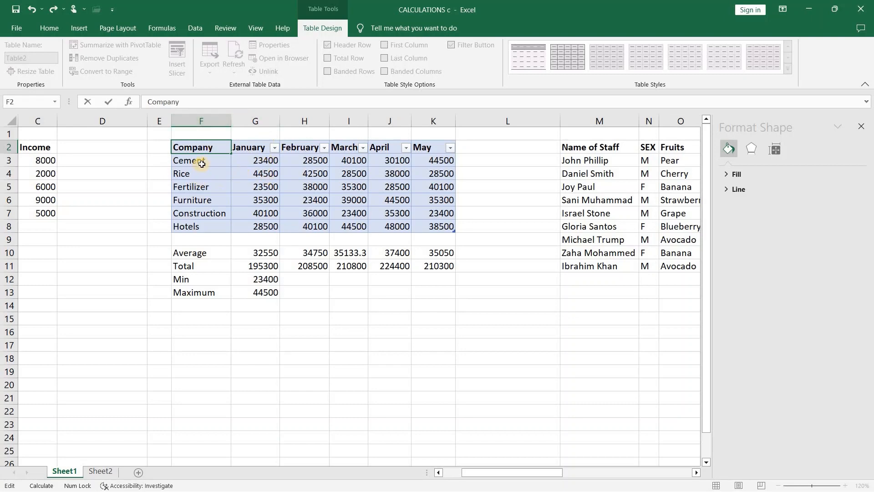
pyautogui.click(207, 162)
pyautogui.doubleClick(207, 161)
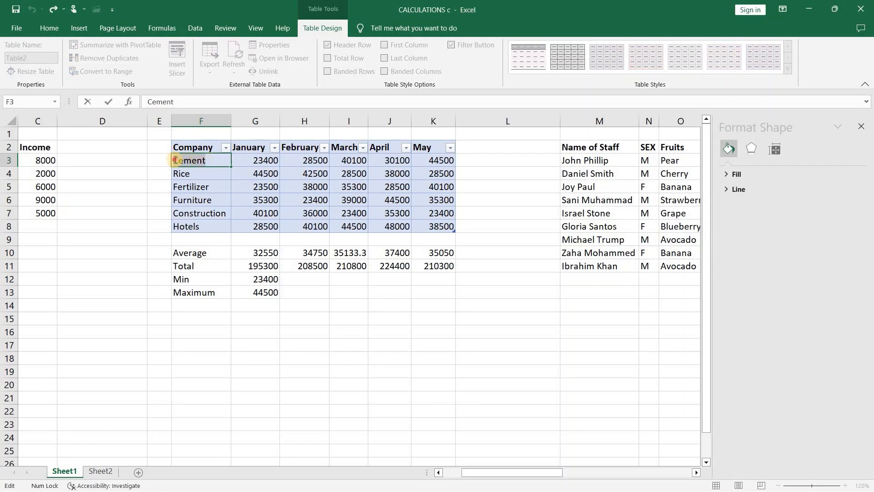
pyautogui.click(50, 28)
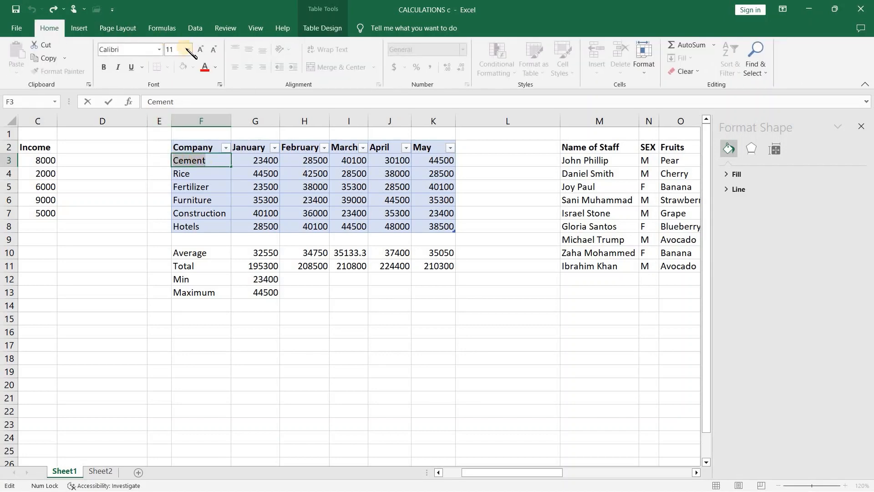
pyautogui.click(196, 138)
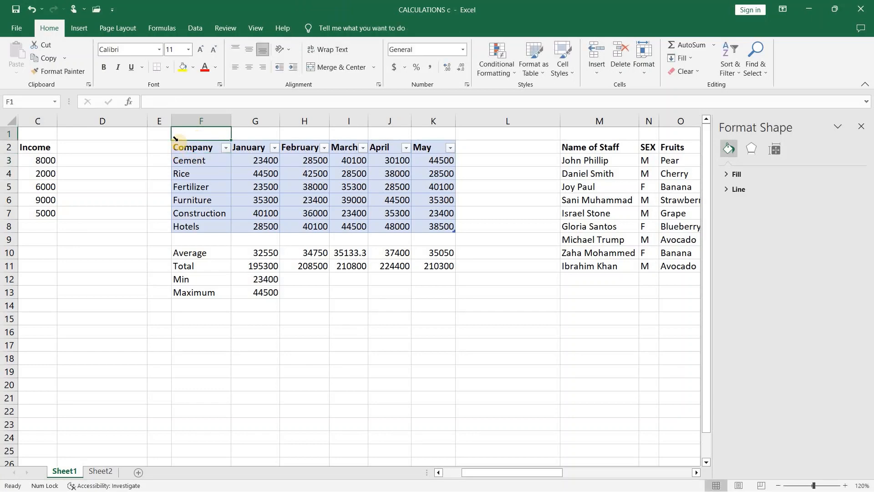
# - Try applying the Calibri font to the whole of column F, and return to the May value for Cement
pyautogui.click(192, 120)
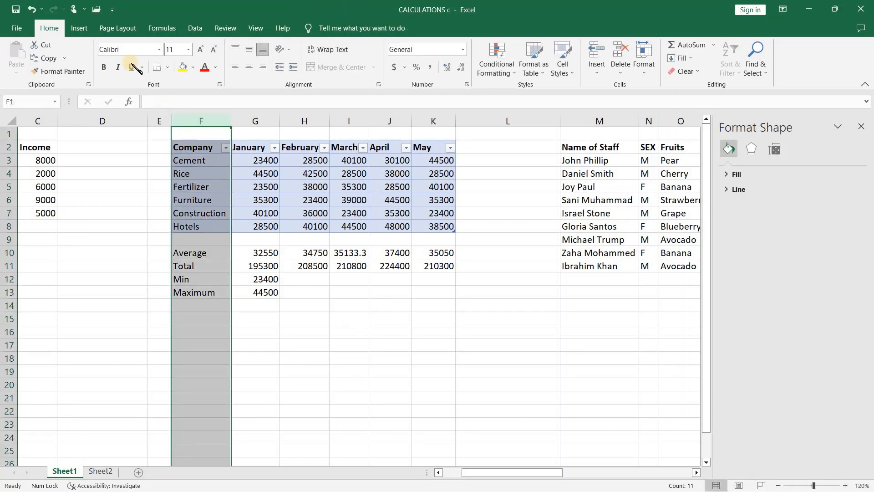
pyautogui.click(159, 49)
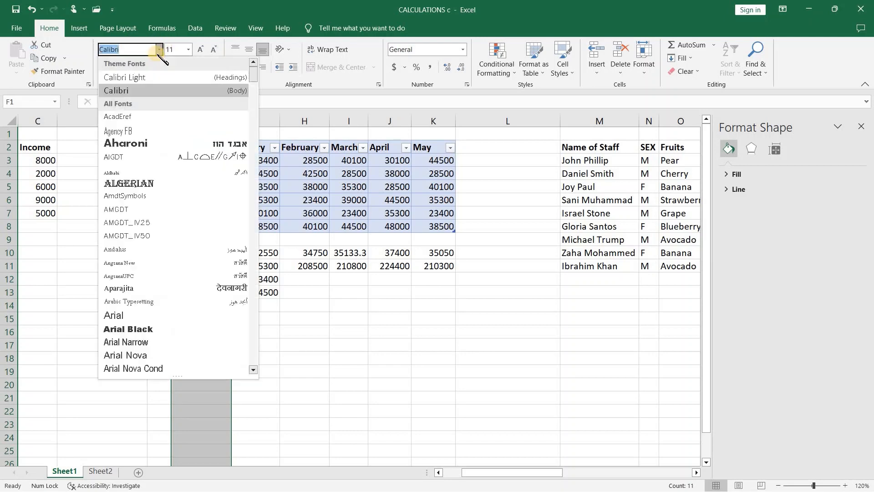
pyautogui.click(183, 91)
pyautogui.hotkey('ctrl', 'space')
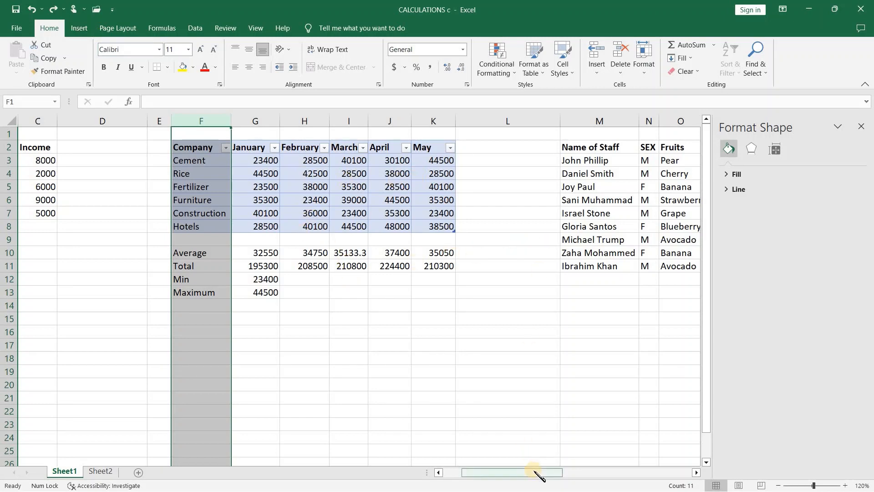
pyautogui.click(434, 160)
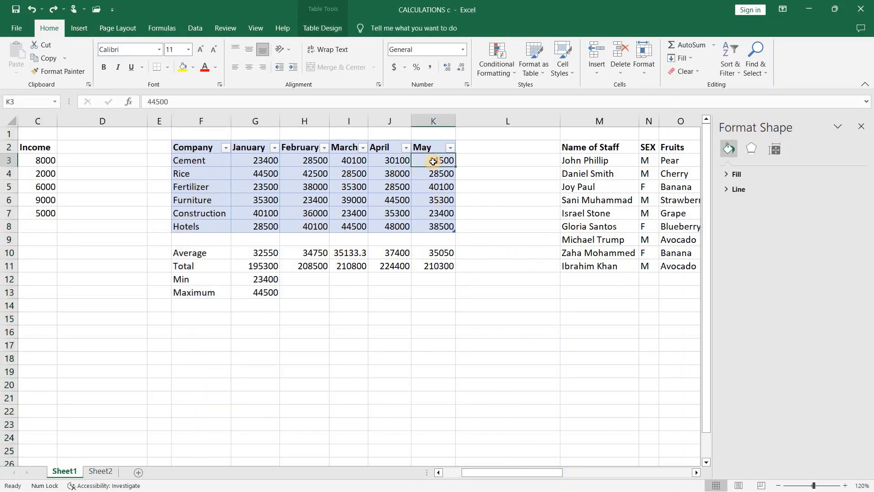
# - Set a custom row height for the Cement row, and replace it with a taller height
pyautogui.click(644, 64)
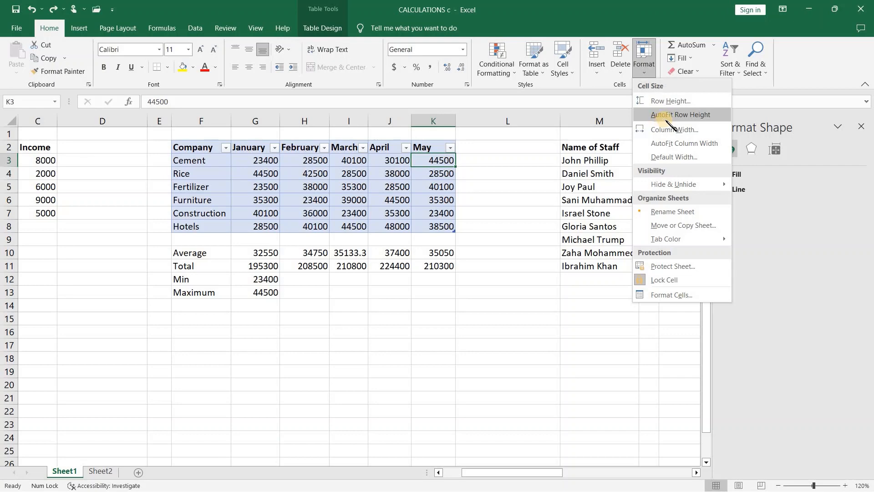
pyautogui.click(684, 100)
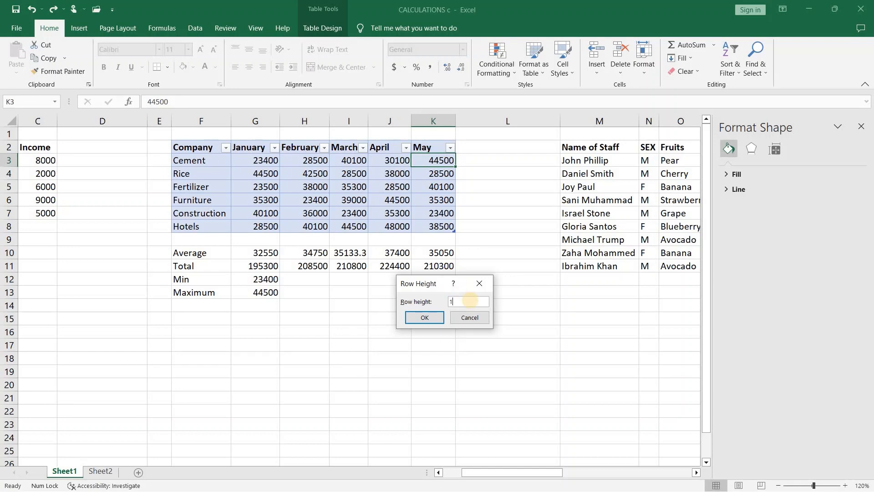
pyautogui.click(425, 317)
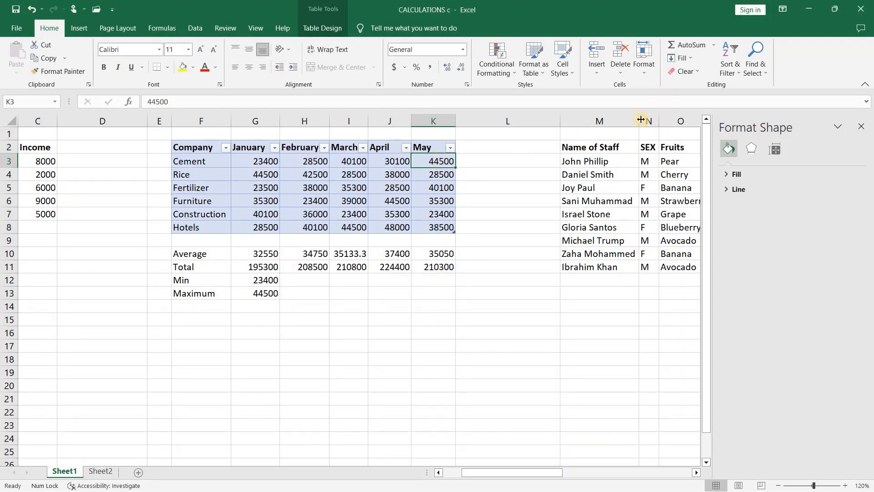
pyautogui.click(644, 64)
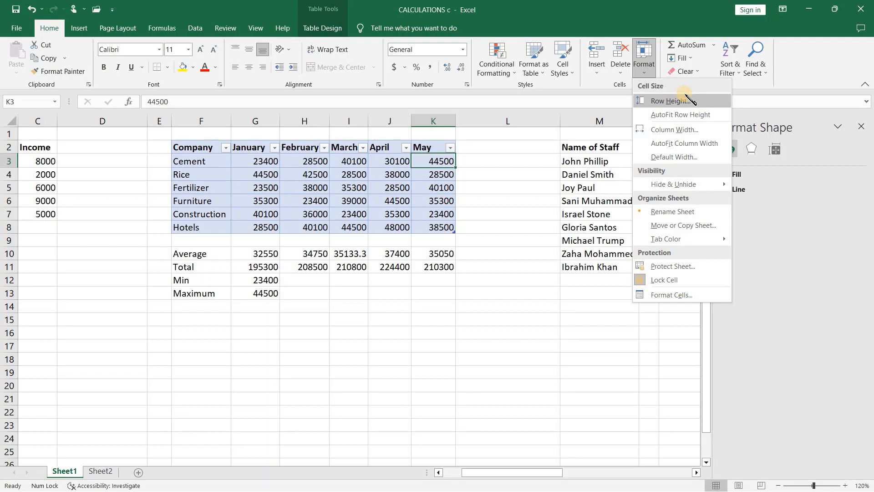
pyautogui.click(669, 101)
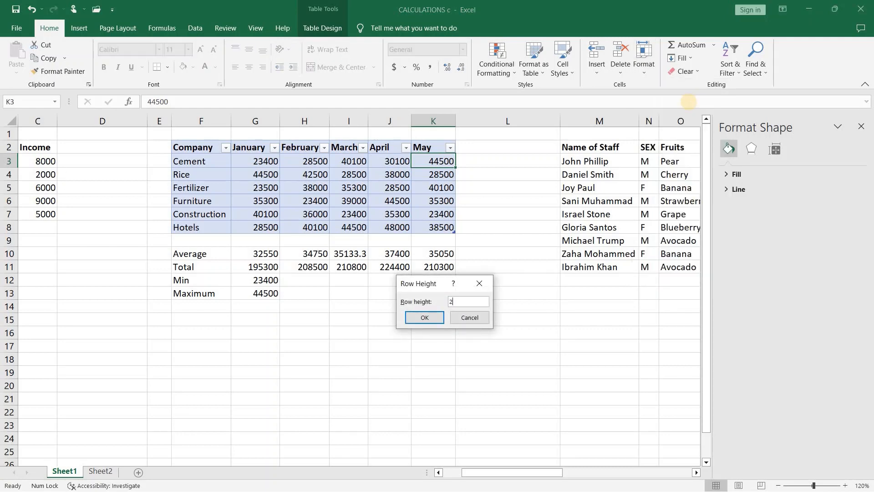
pyautogui.click(426, 315)
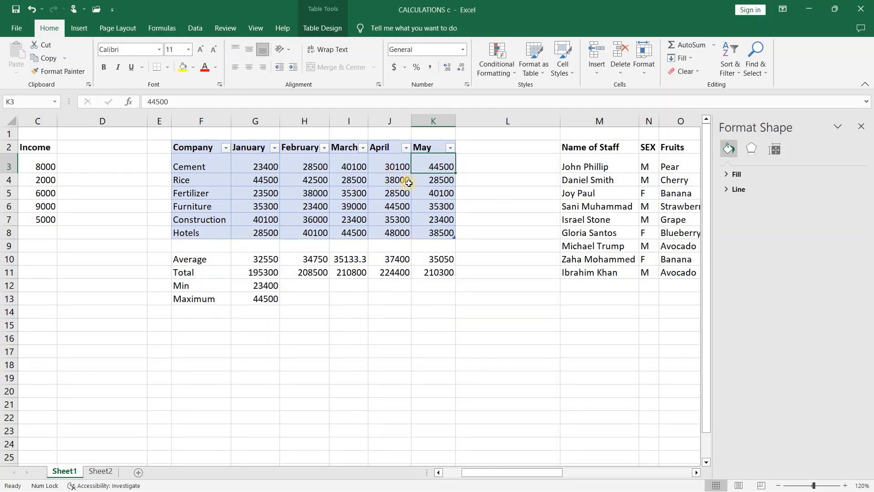
# - Widen the May column by setting a larger custom column width
pyautogui.click(644, 66)
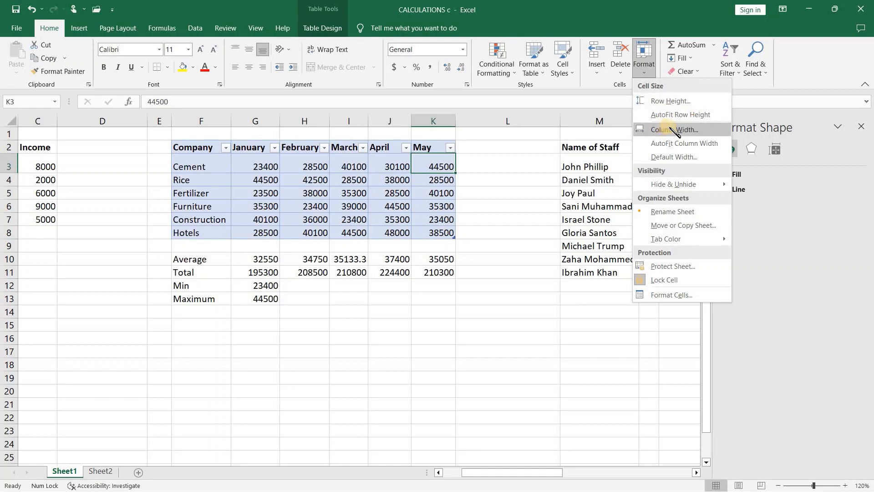
pyautogui.click(674, 129)
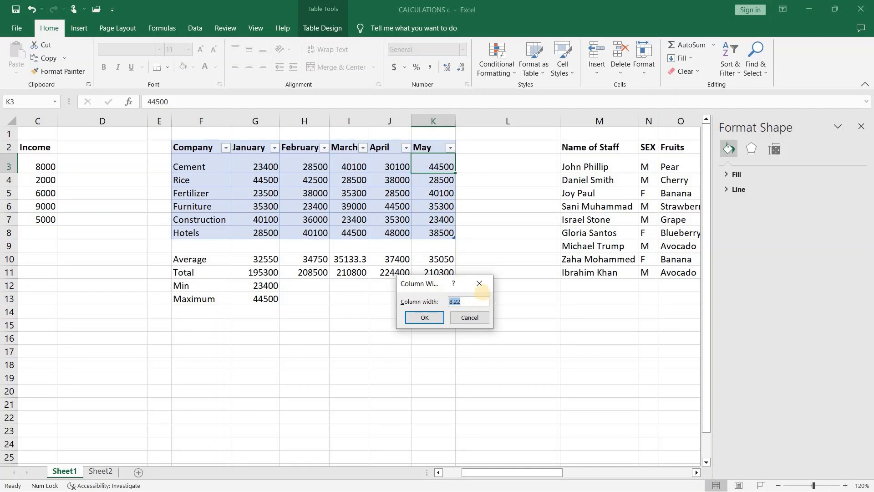
pyautogui.click(430, 318)
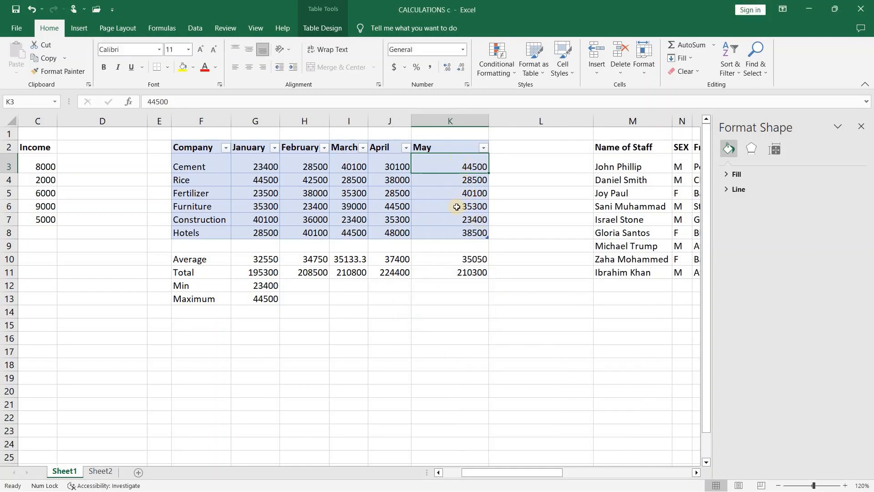
# - Try AutoFit on the height of row 3 and the width of column K, and undo both along with the column widening
pyautogui.click(644, 69)
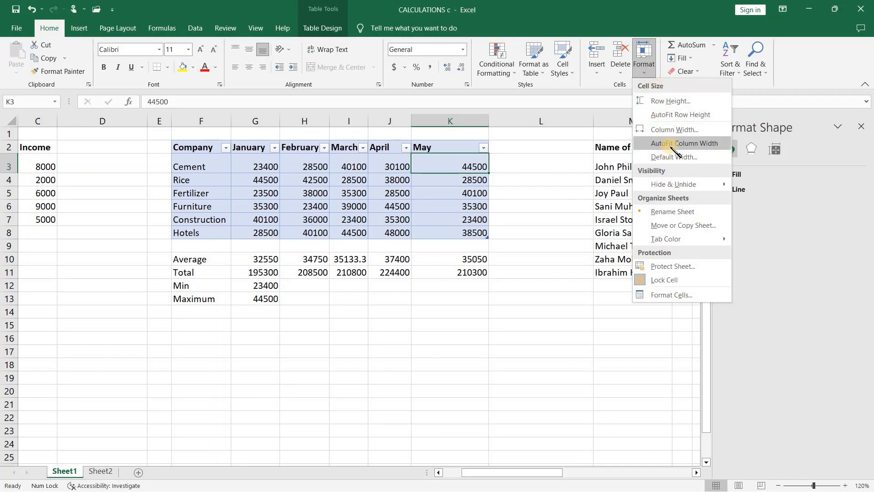
pyautogui.click(679, 115)
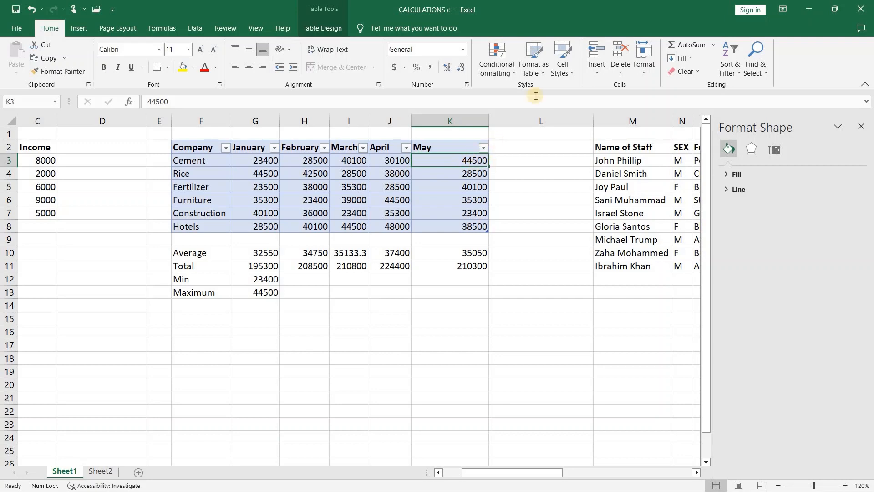
pyautogui.click(656, 75)
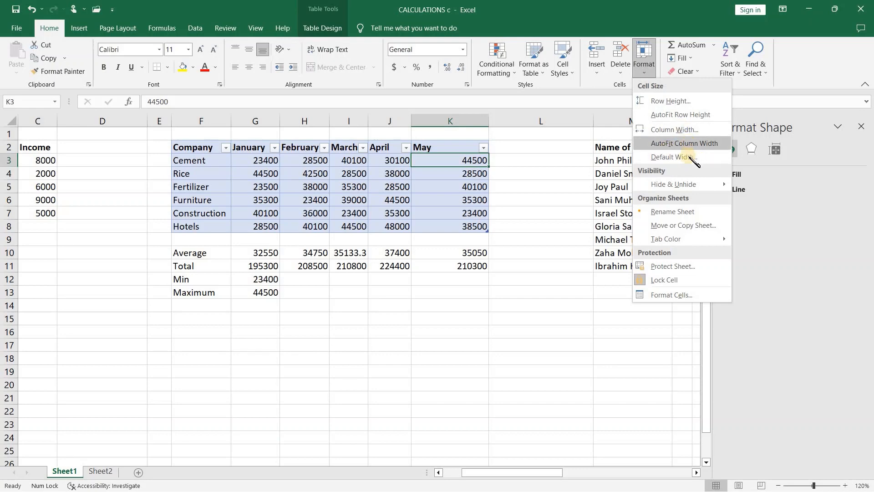
pyautogui.click(692, 144)
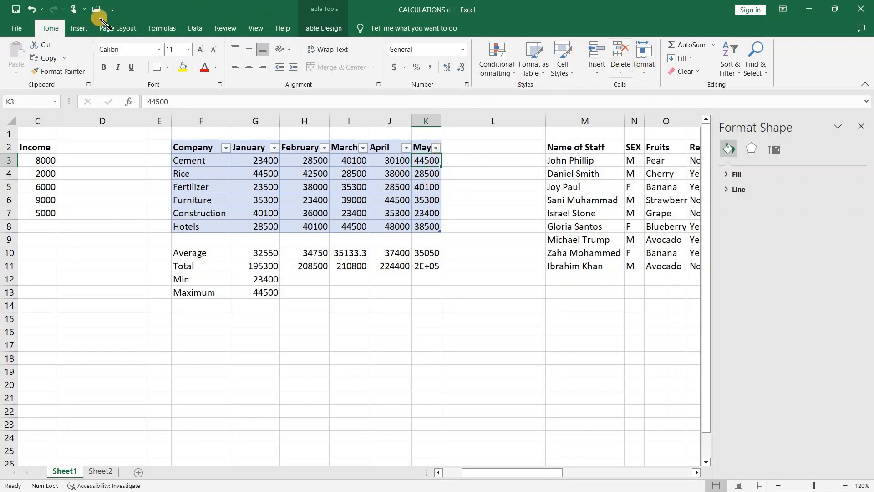
pyautogui.hotkey('ctrl', 'z')
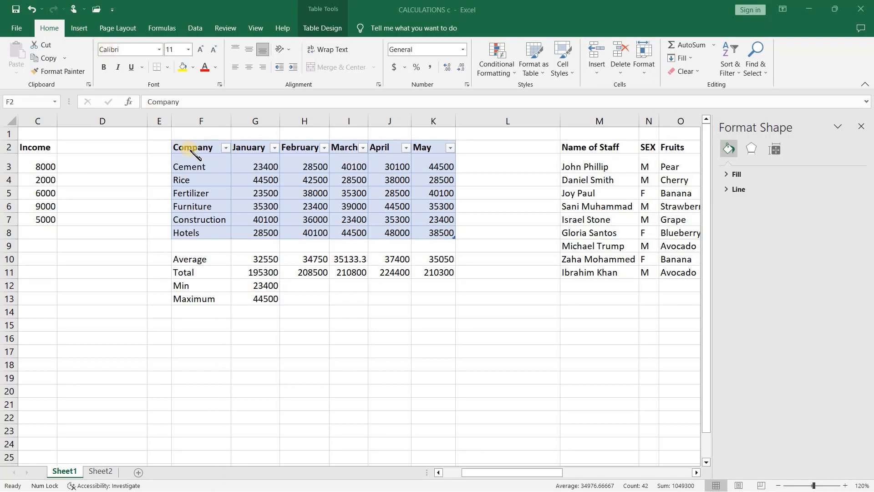
# - Select the whole company table F2:K8 and sort it by Company from A to Z
pyautogui.click(535, 473)
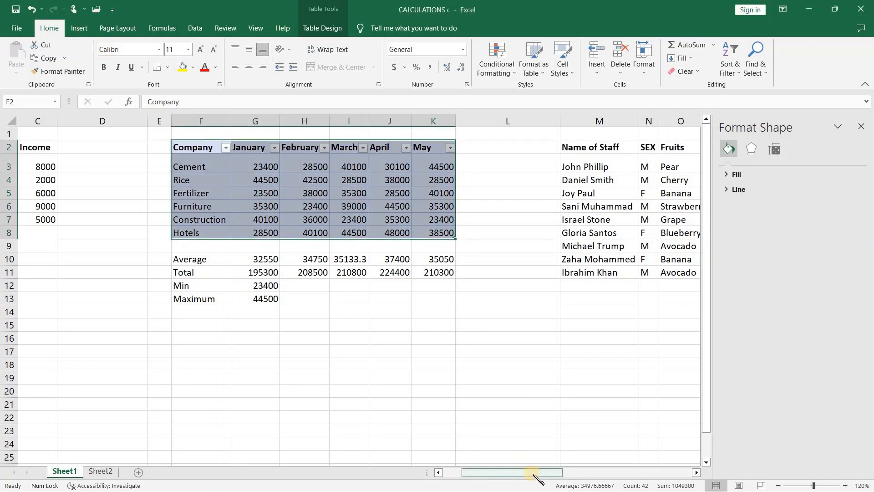
pyautogui.click(188, 165)
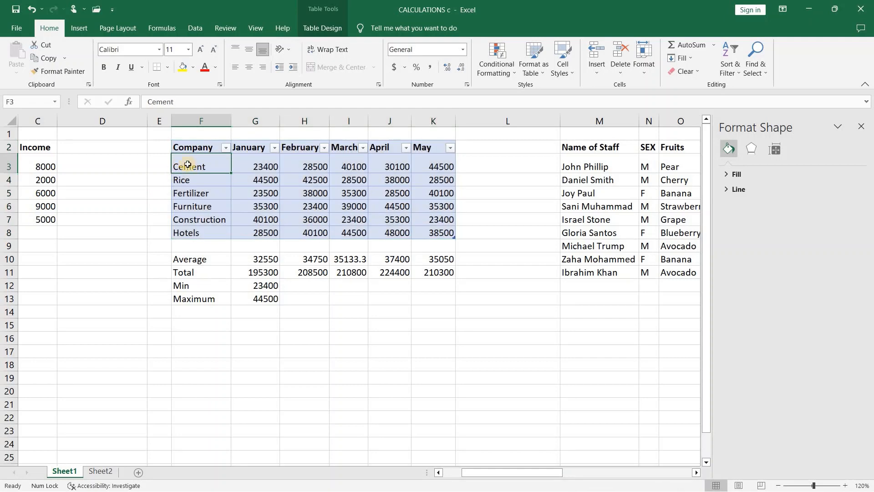
pyautogui.hotkey('ctrl', 'shift', 'Right')
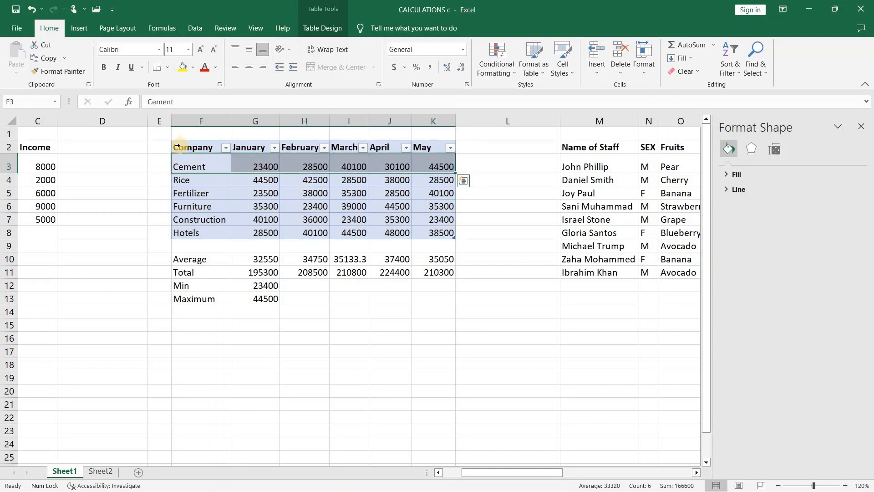
pyautogui.moveTo(178, 146); pyautogui.dragTo(202, 235)
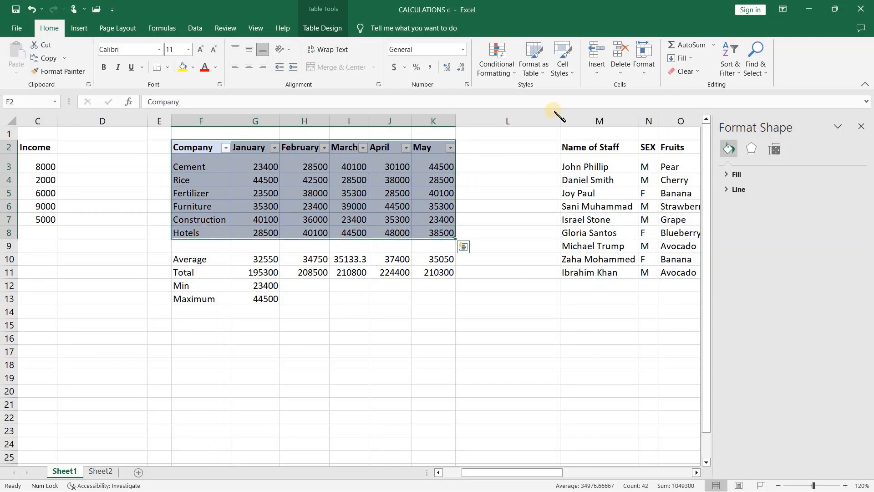
pyautogui.click(736, 74)
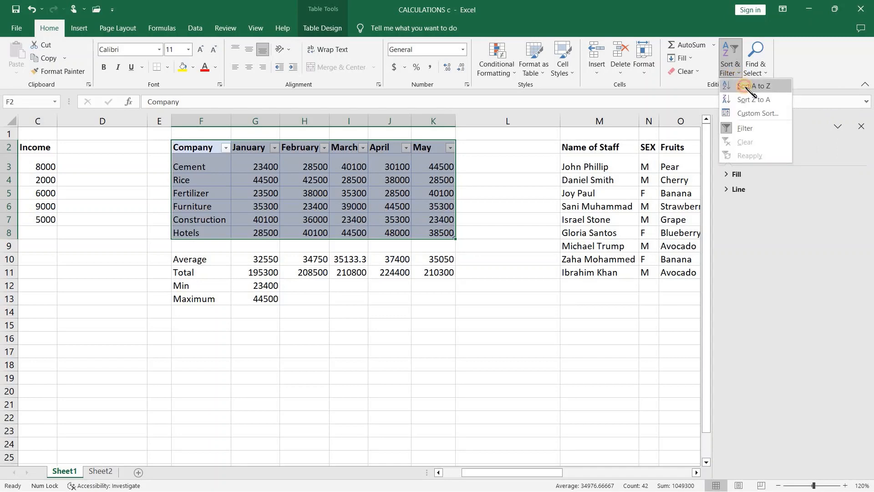
pyautogui.click(749, 87)
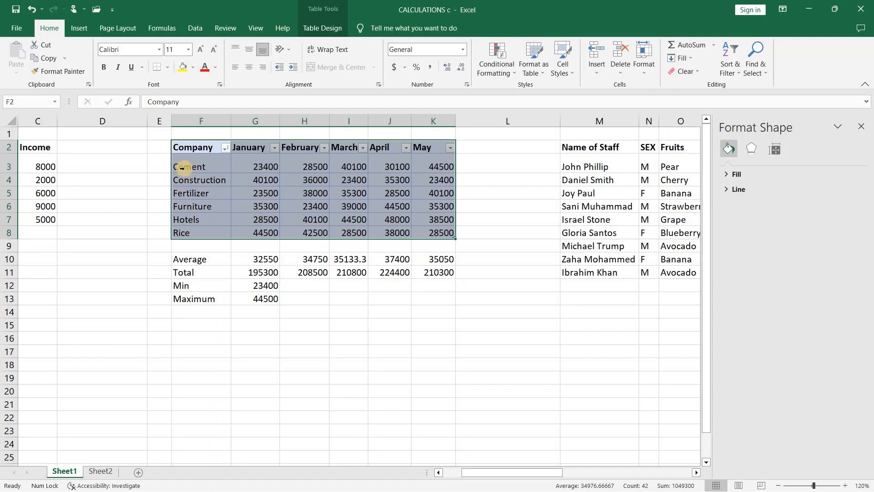
# - Reverse the table's sort order so that Company runs from Z to A
pyautogui.click(738, 58)
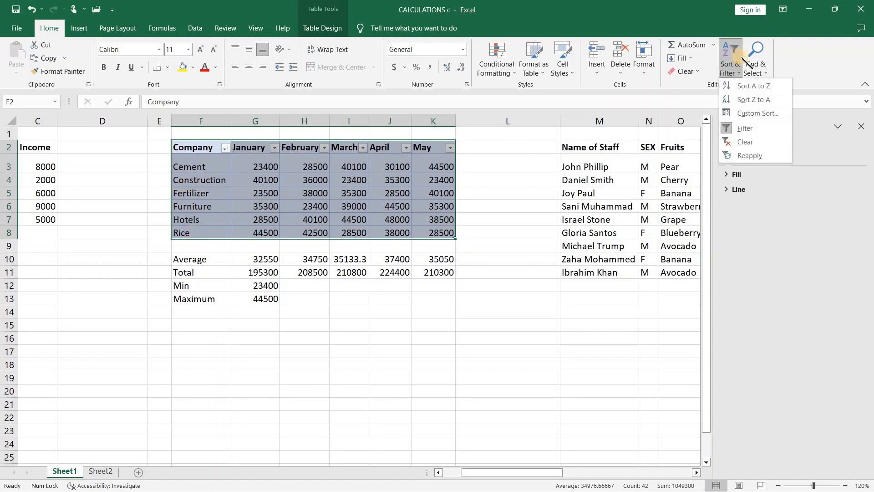
pyautogui.click(759, 102)
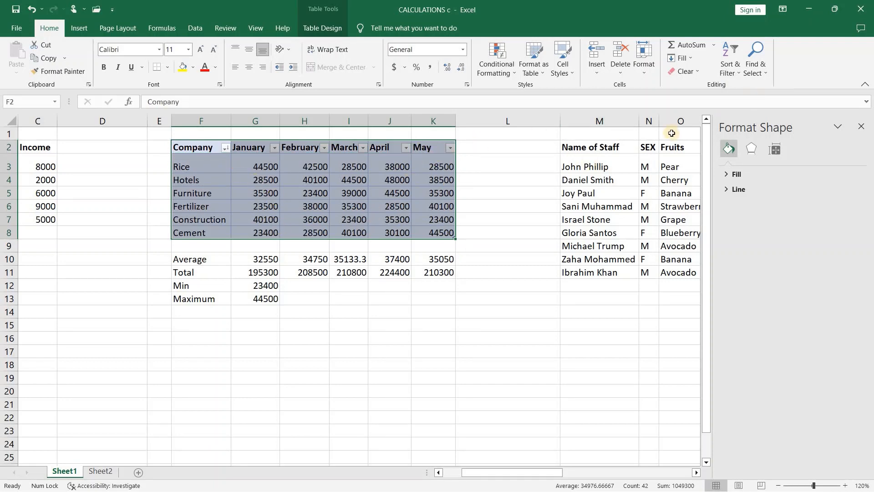
pyautogui.click(734, 67)
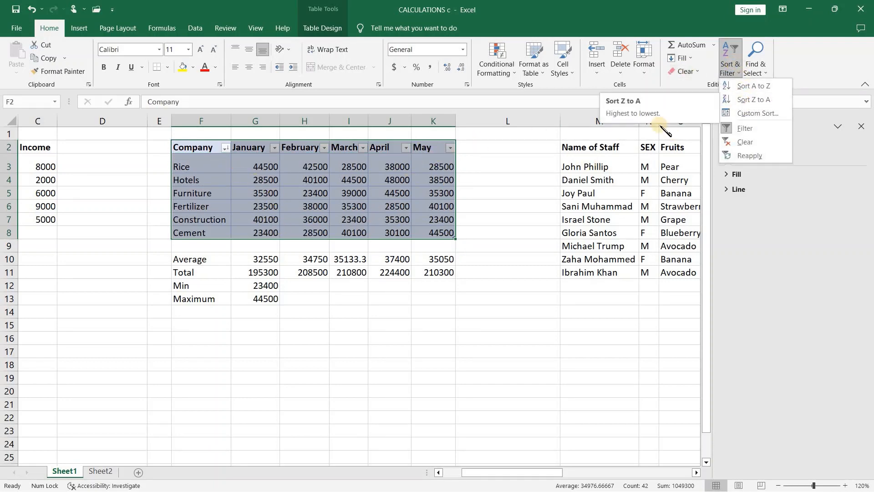
# - Sort the table by the April values from smallest to largest, and re-sort it from largest to smallest
pyautogui.click(389, 168)
pyautogui.moveTo(387, 168); pyautogui.dragTo(428, 229)
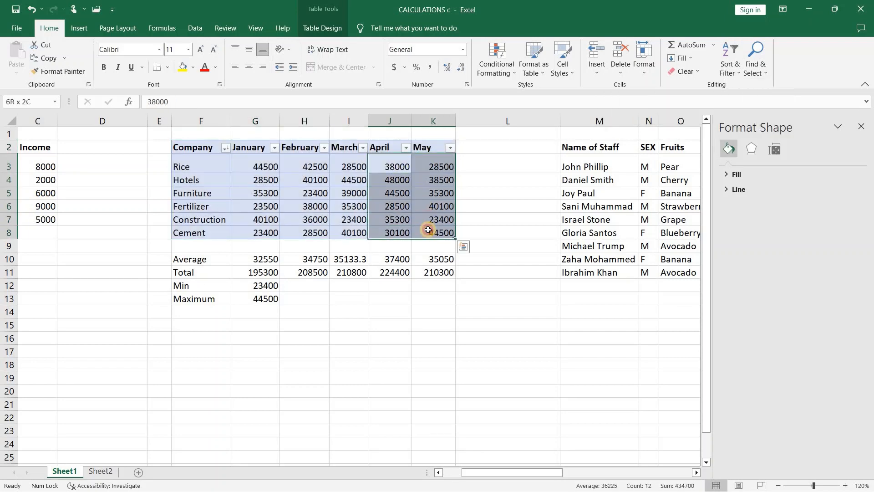
pyautogui.click(425, 166)
pyautogui.moveTo(383, 165); pyautogui.dragTo(392, 233)
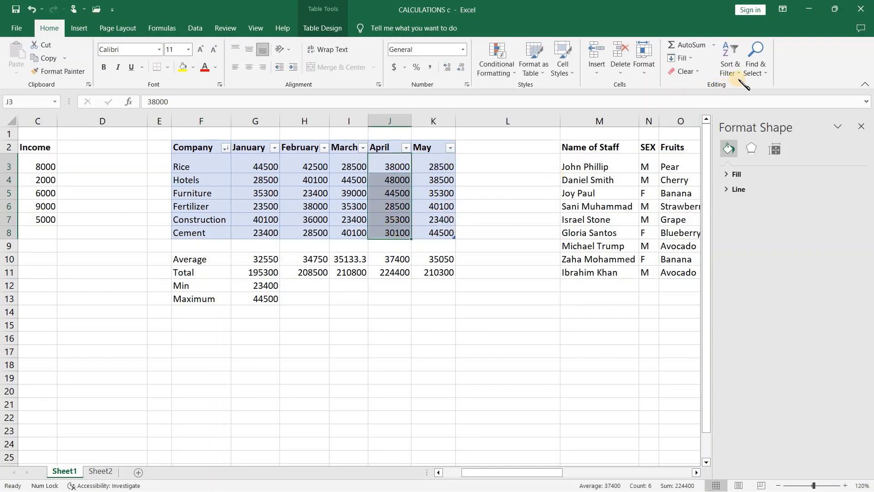
pyautogui.click(738, 78)
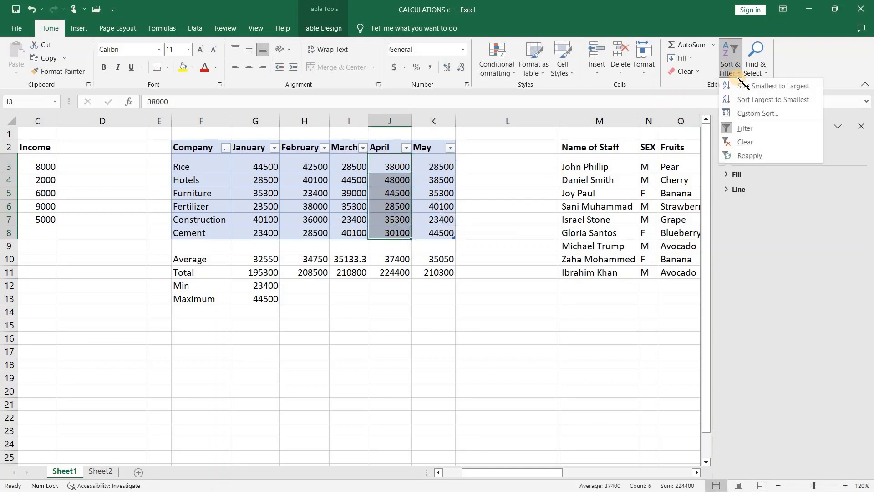
pyautogui.click(760, 86)
pyautogui.click(738, 64)
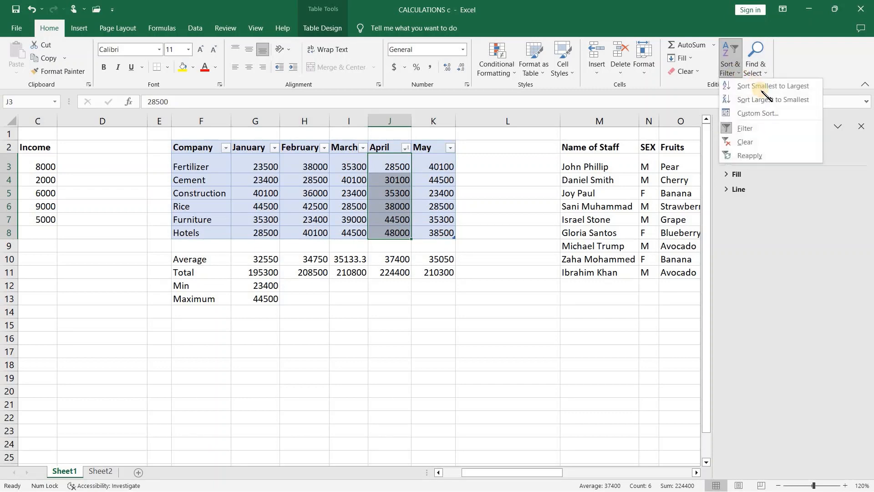
pyautogui.click(770, 99)
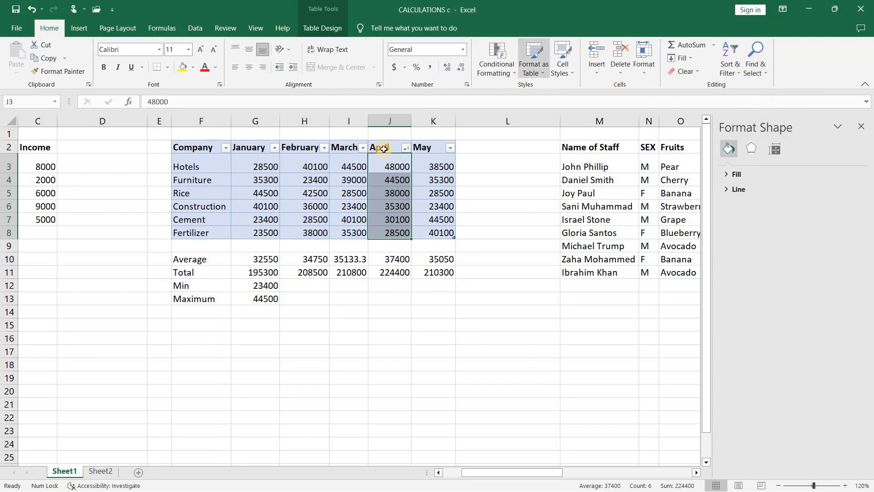